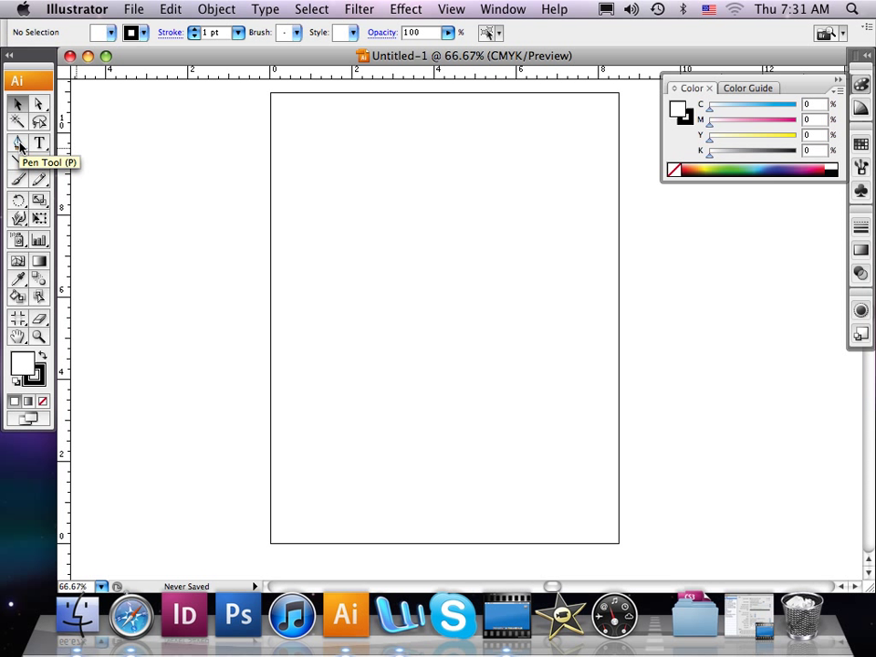
# Choose the Pen tool from the pen flyout after briefly trying Add Anchor Point
pyautogui.click(19, 146)
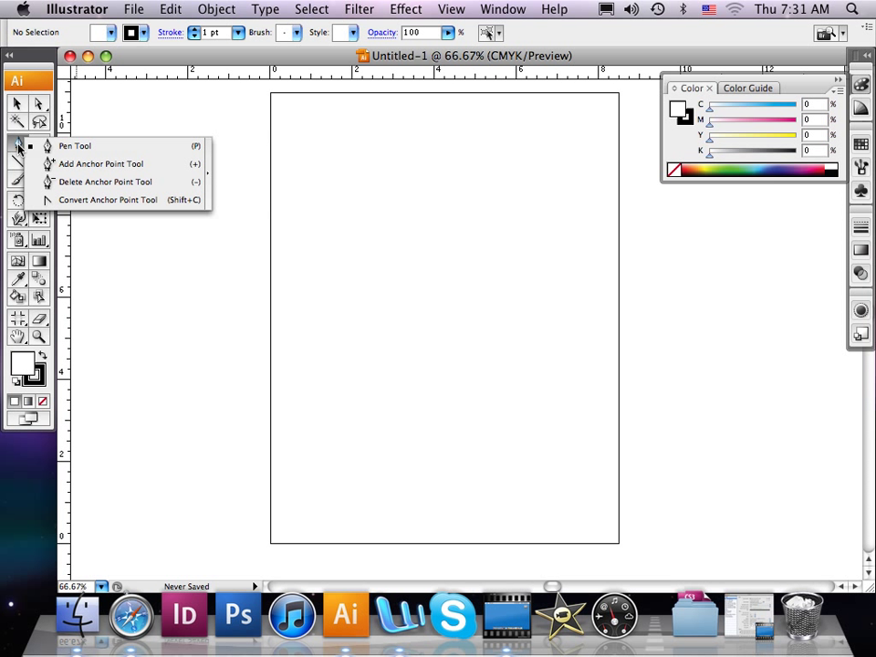
pyautogui.click(19, 146)
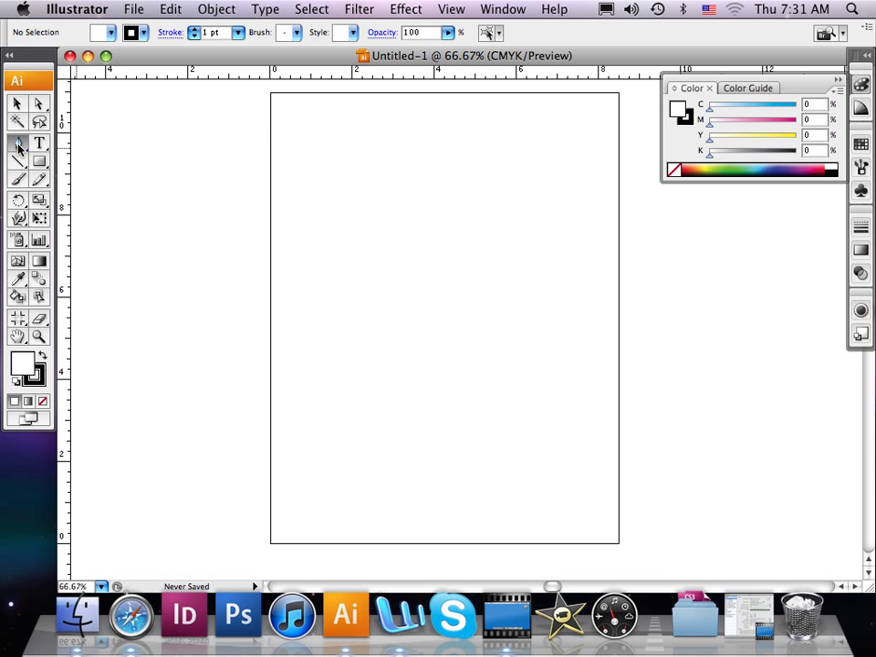
pyautogui.click(19, 146)
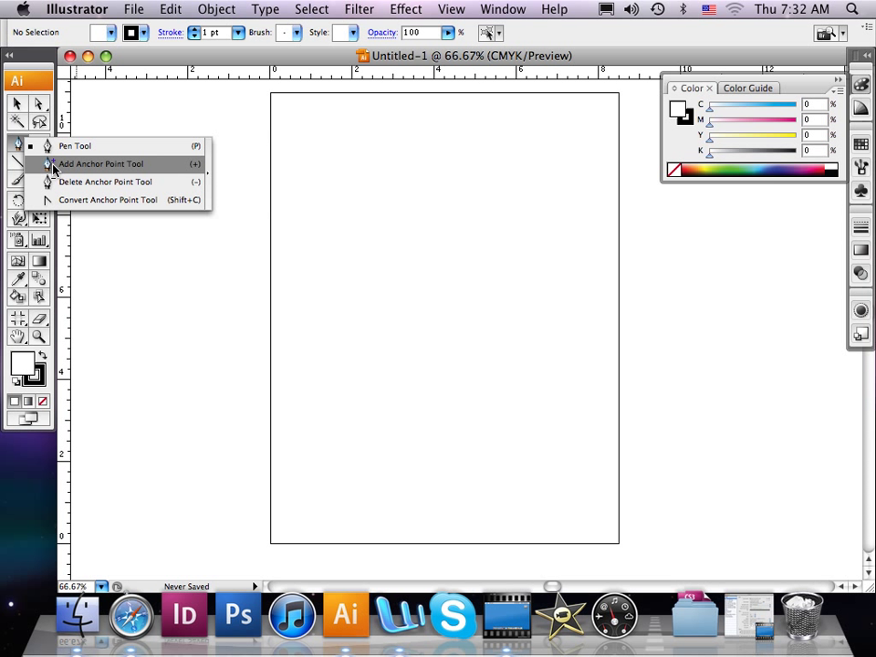
pyautogui.click(60, 164)
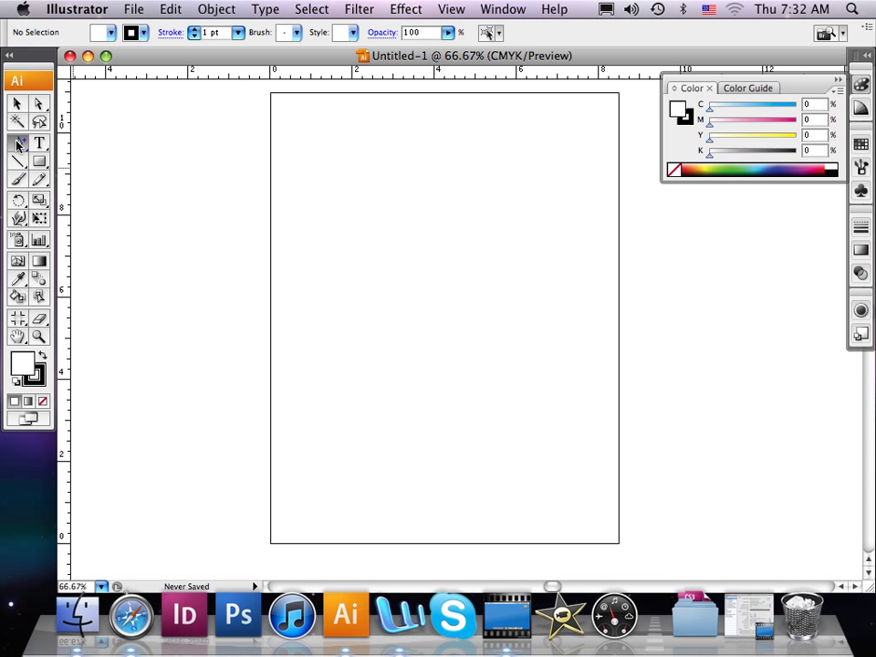
pyautogui.moveTo(16, 146); pyautogui.dragTo(43, 144)
# Plot the M's left outer edge, left stem top, middle V and top-right corner
pyautogui.click(337, 444)
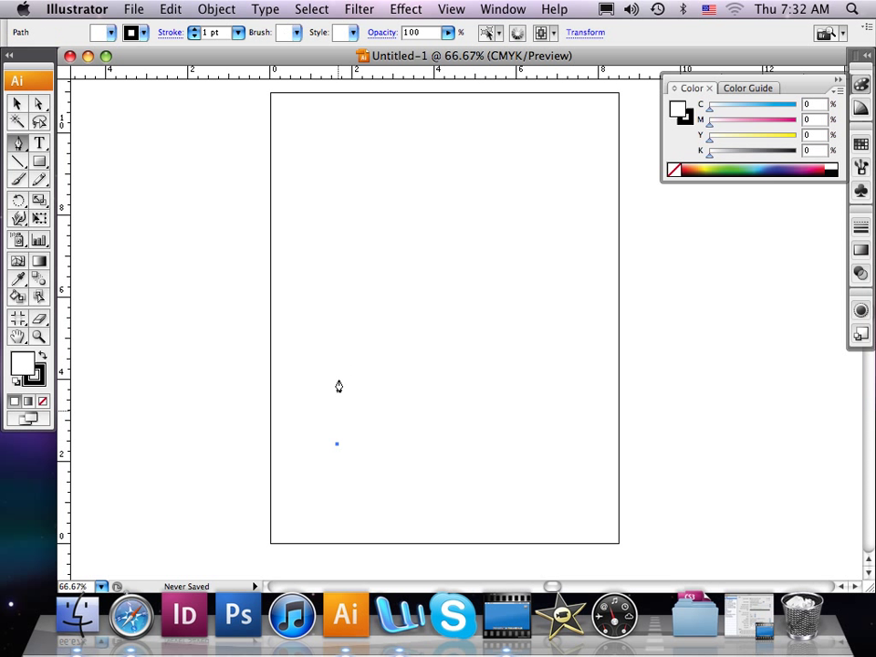
pyautogui.click(337, 249)
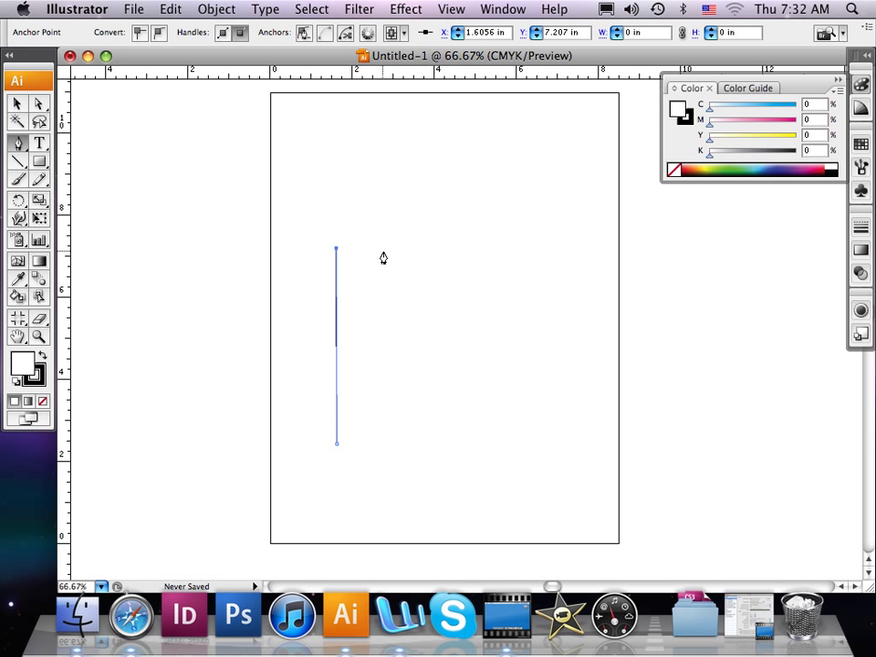
pyautogui.click(382, 249)
pyautogui.click(423, 329)
pyautogui.click(448, 252)
pyautogui.click(517, 247)
# Trace the right stem and inner edges, closing the M at its starting anchor
pyautogui.click(524, 447)
pyautogui.click(461, 454)
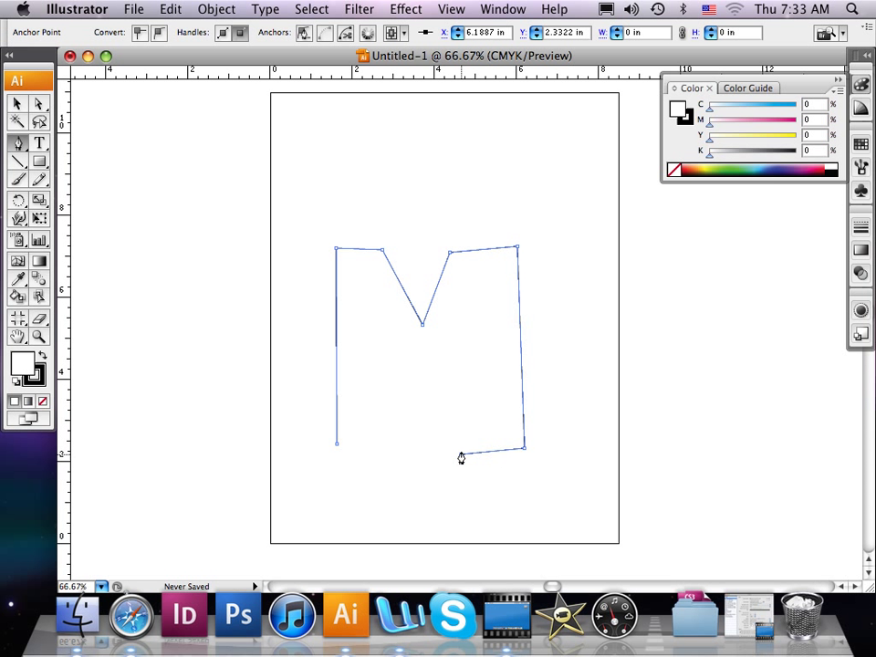
pyautogui.click(459, 367)
pyautogui.click(428, 401)
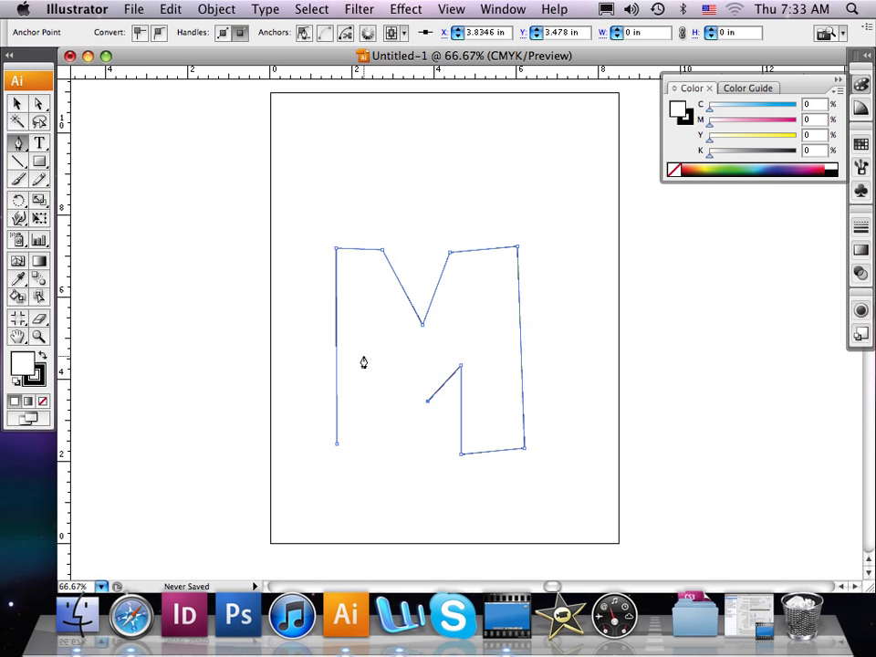
pyautogui.click(382, 347)
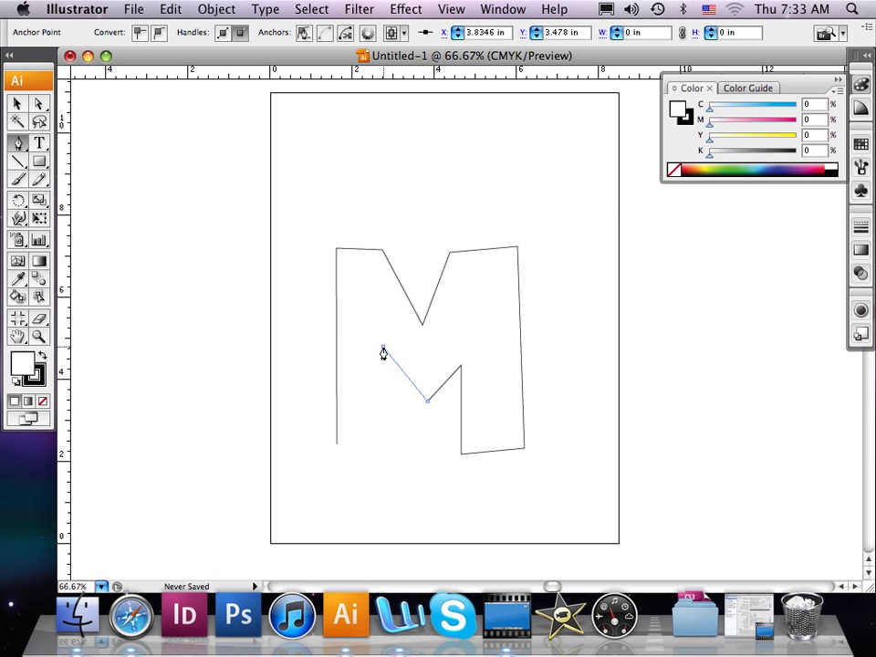
pyautogui.click(386, 448)
pyautogui.click(338, 445)
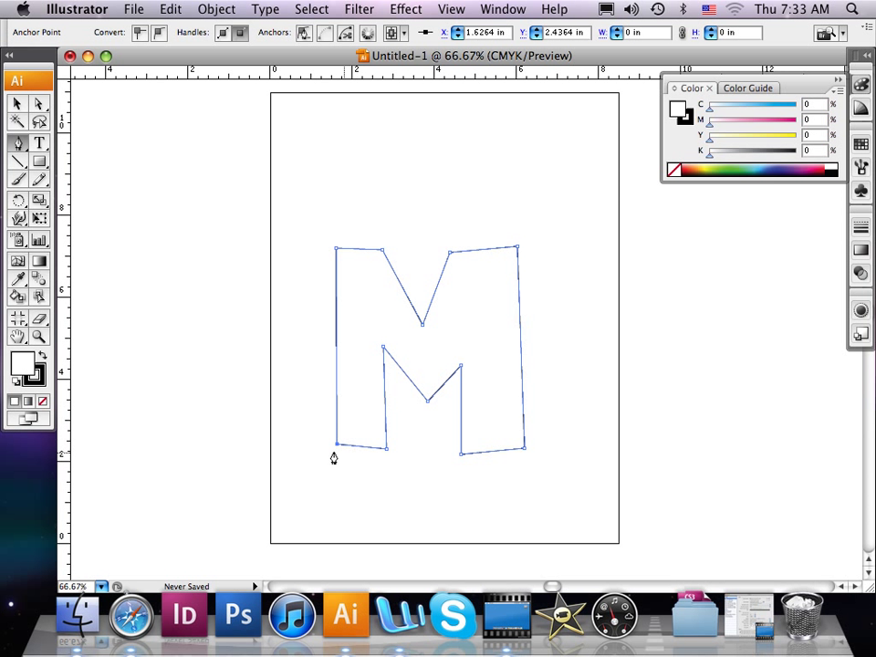
pyautogui.moveTo(16, 146); pyautogui.dragTo(62, 209)
pyautogui.moveTo(338, 447); pyautogui.dragTo(322, 427)
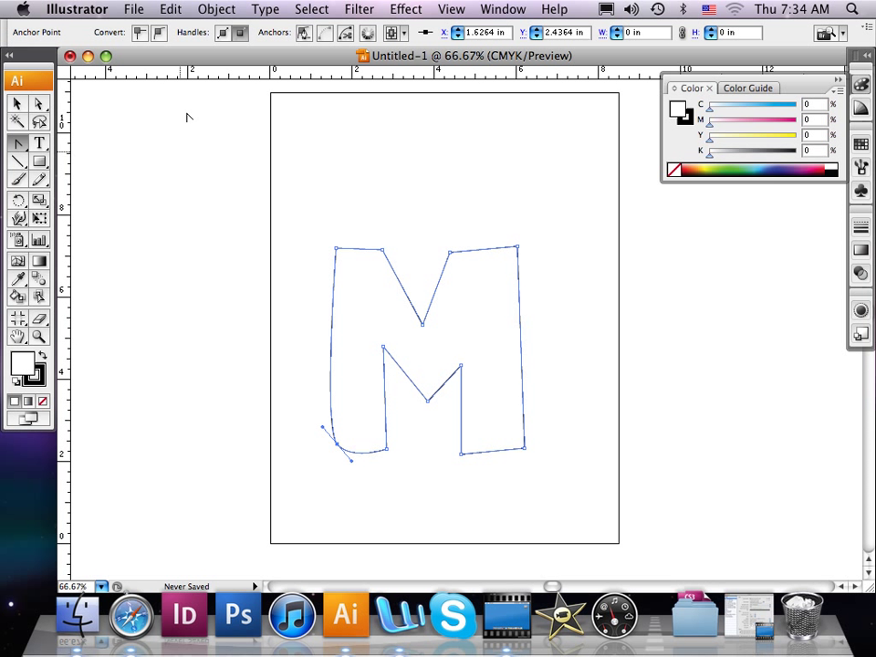
pyautogui.click(169, 10)
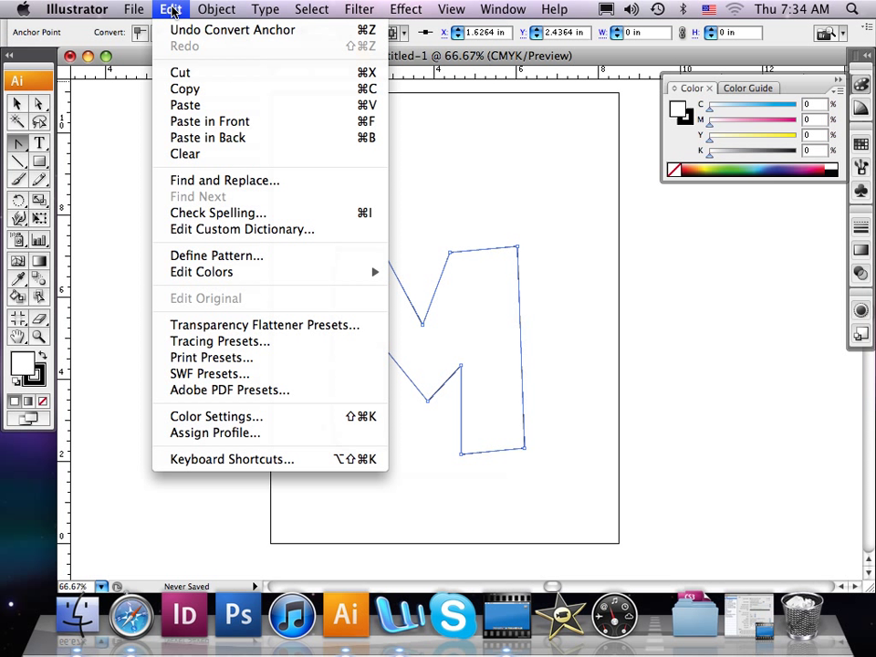
pyautogui.click(180, 33)
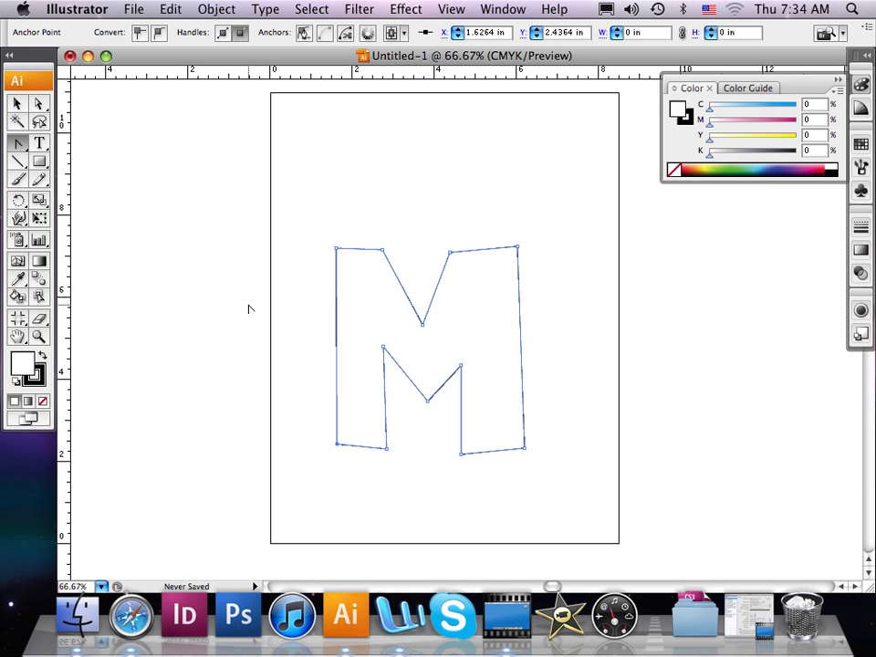
pyautogui.click(22, 149)
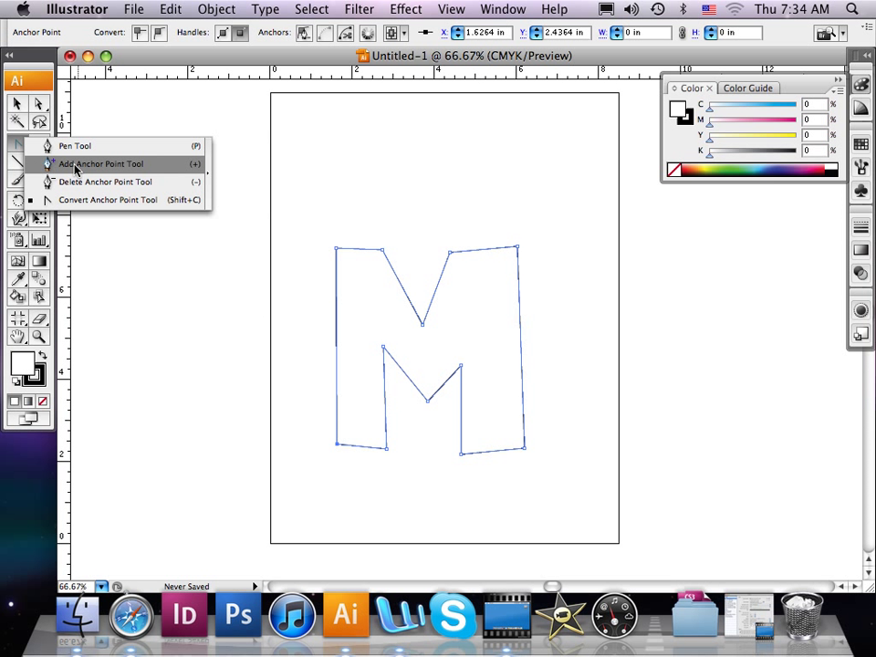
# Add anchor pairs near the top and bottom of the left outer edge and inner left stem
pyautogui.click(75, 166)
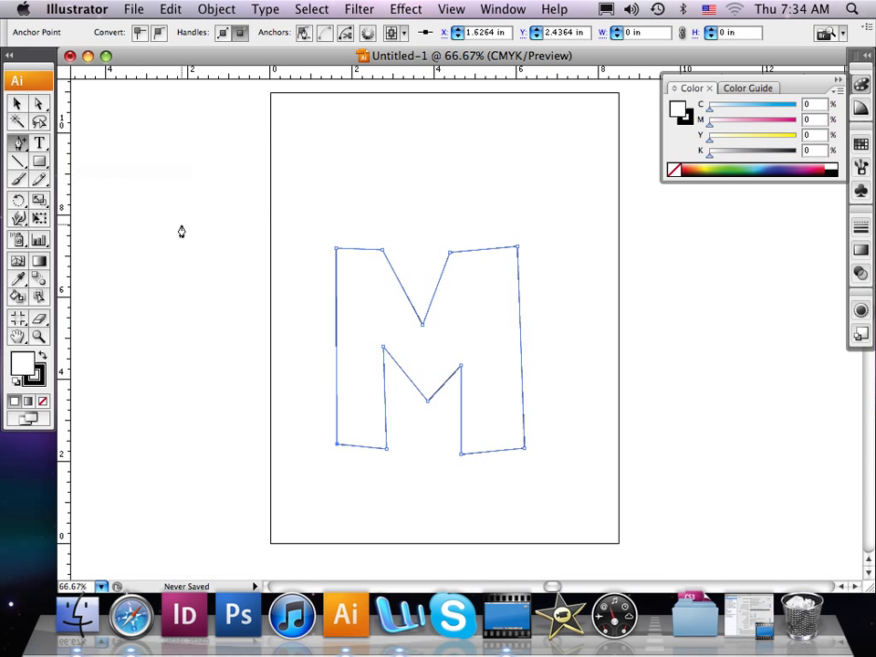
pyautogui.click(336, 274)
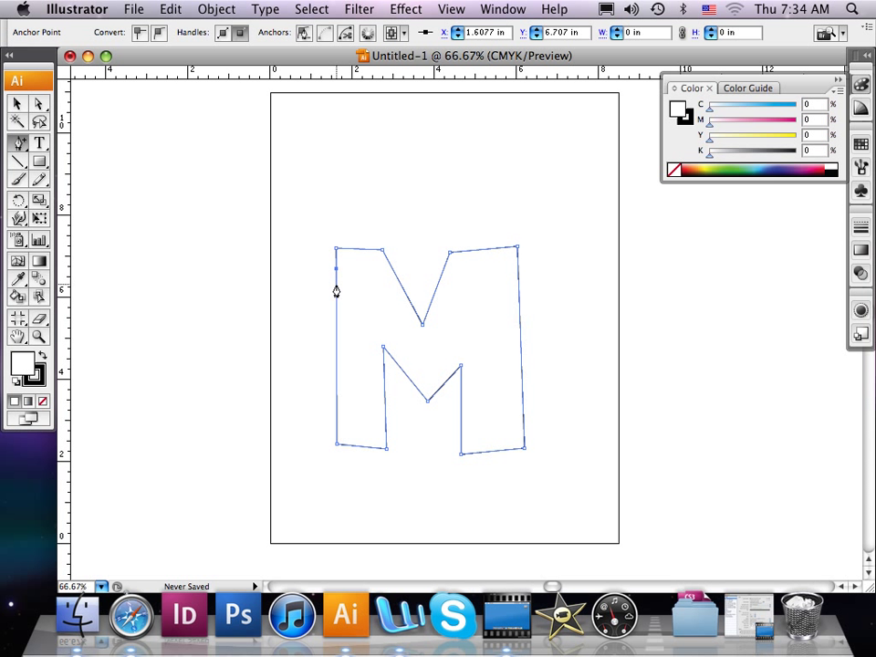
pyautogui.click(336, 283)
pyautogui.click(336, 435)
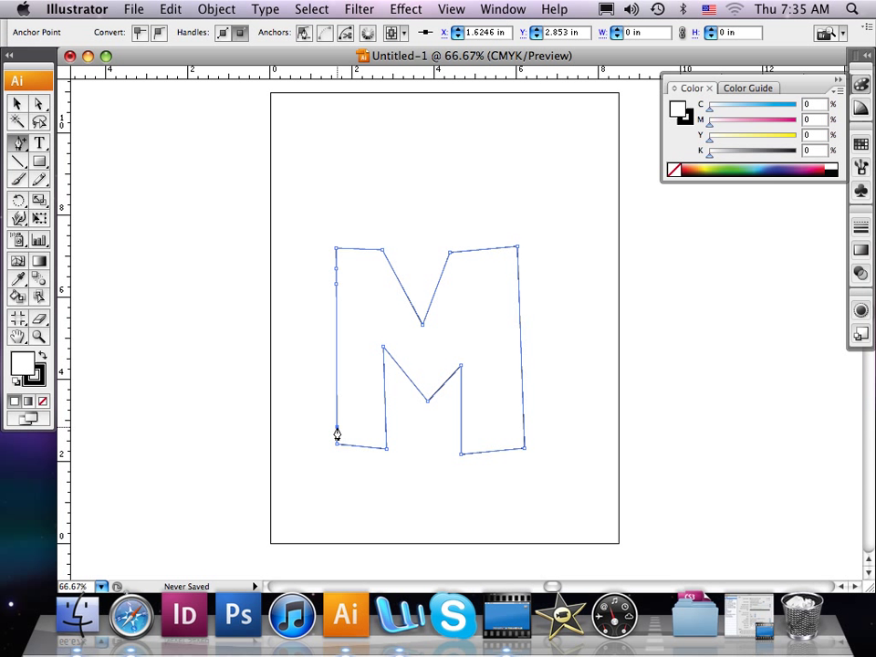
pyautogui.click(337, 414)
pyautogui.click(385, 430)
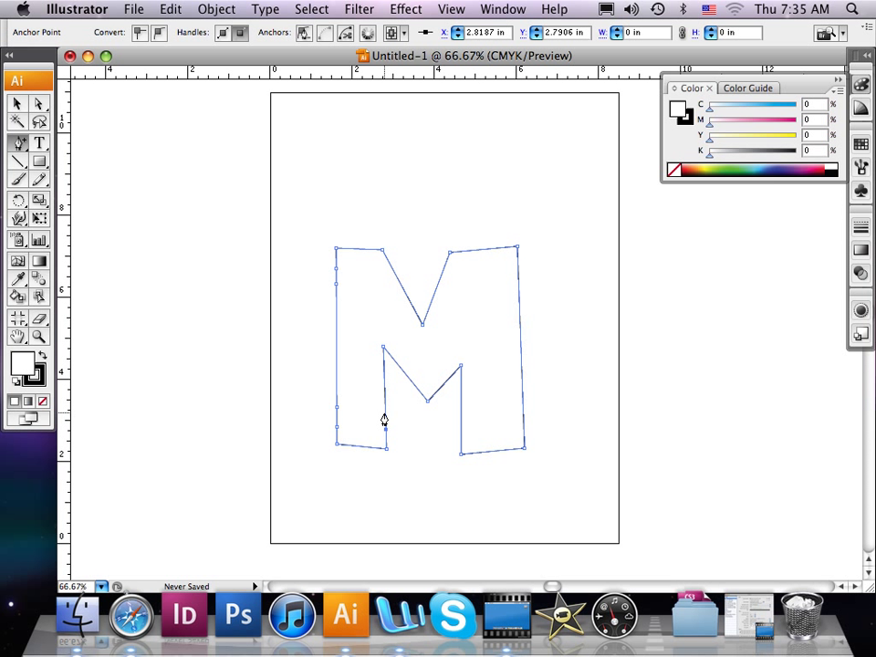
pyautogui.click(385, 411)
# Add anchor pairs near the bottom and top of the M's right outer edge
pyautogui.click(524, 423)
pyautogui.click(522, 401)
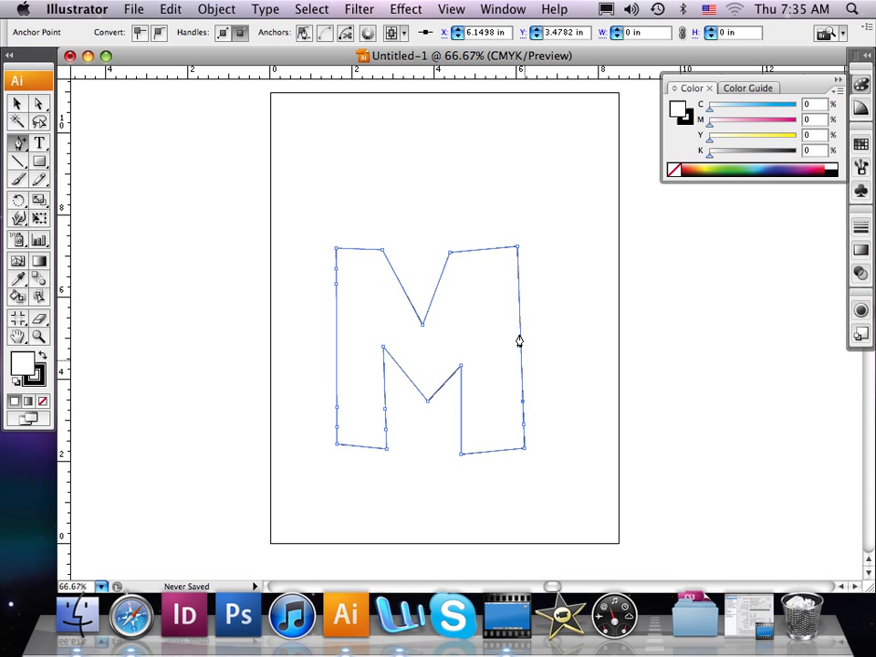
pyautogui.click(518, 269)
pyautogui.click(520, 290)
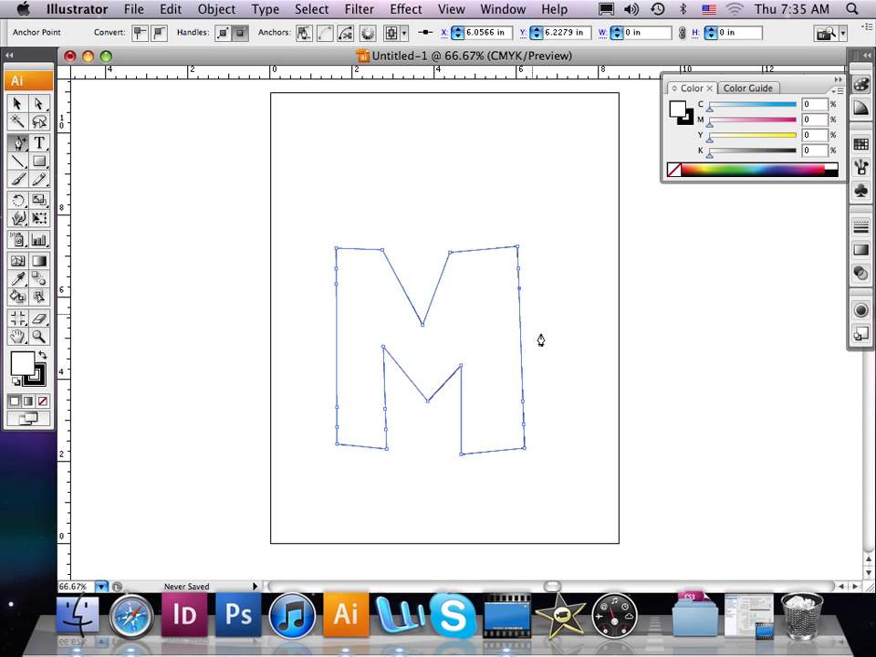
pyautogui.click(39, 105)
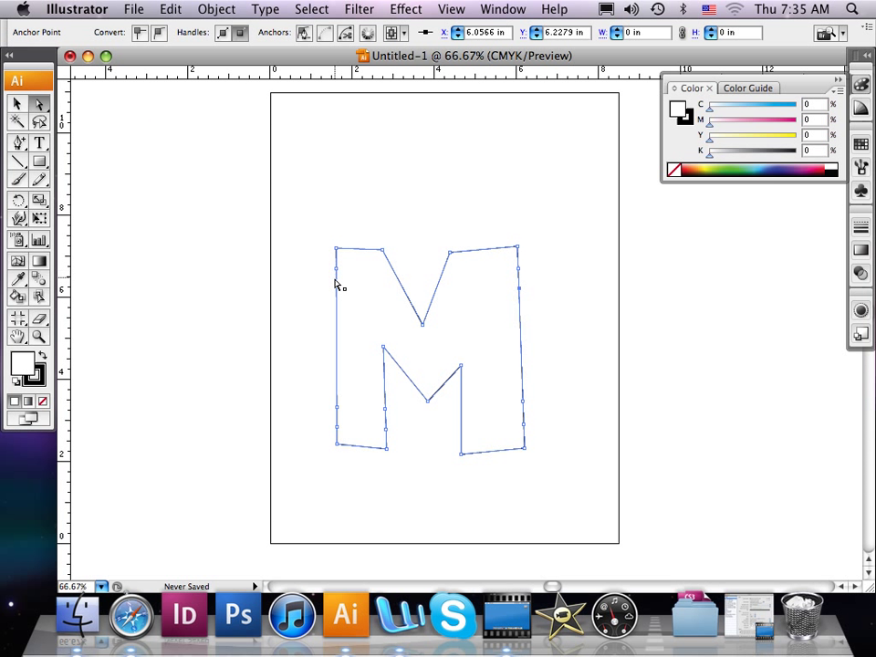
pyautogui.moveTo(384, 254)
pyautogui.mouseDown()
pyautogui.moveTo(407, 231)
pyautogui.moveTo(384, 250)
pyautogui.moveTo(414, 207)
pyautogui.moveTo(366, 261)
pyautogui.moveTo(399, 237)
pyautogui.moveTo(386, 237)
pyautogui.moveTo(384, 253)
pyautogui.mouseUp()
pyautogui.click(360, 220)
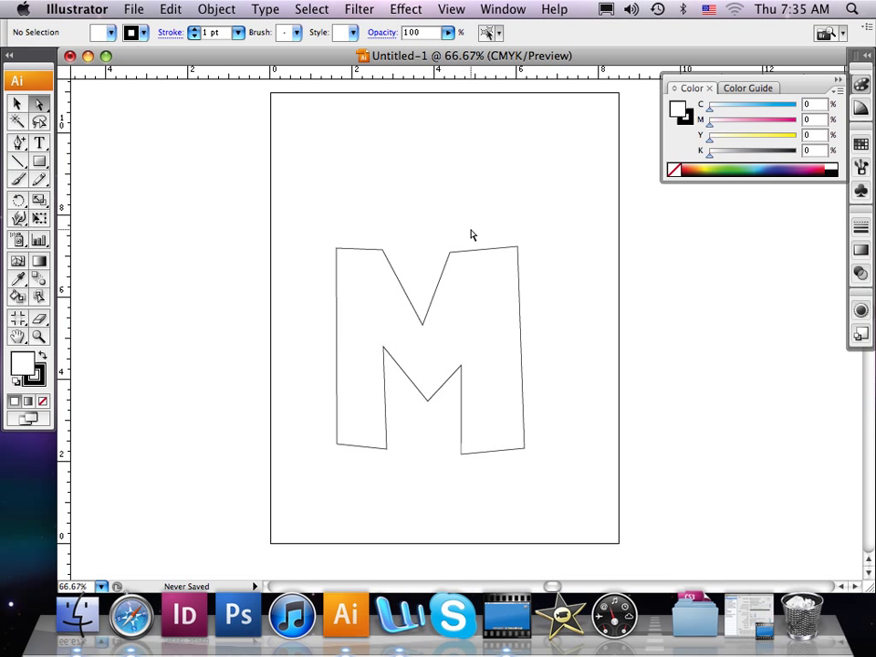
pyautogui.click(398, 305)
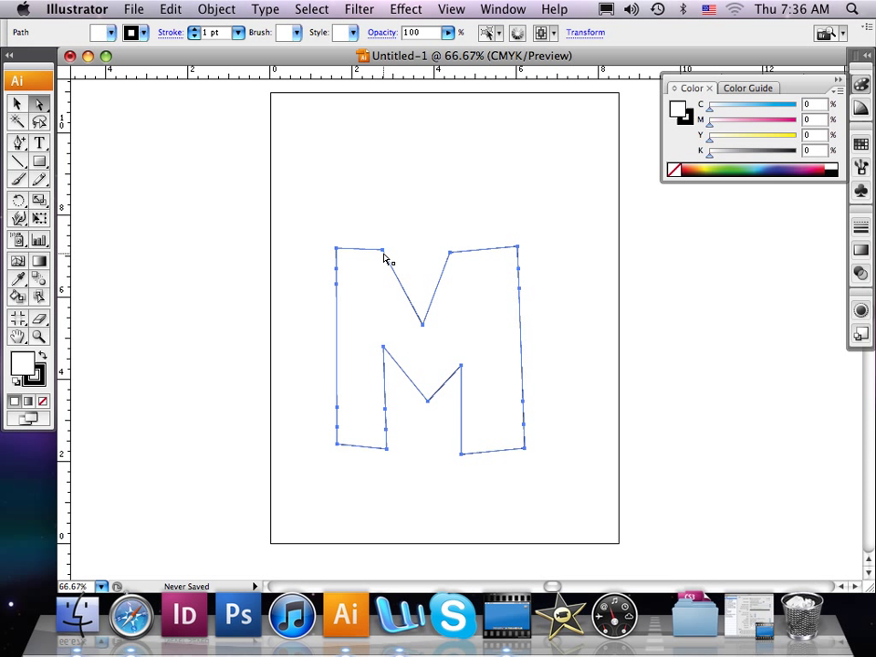
pyautogui.moveTo(383, 255)
pyautogui.mouseDown()
pyautogui.moveTo(396, 231)
pyautogui.moveTo(371, 270)
pyautogui.moveTo(402, 200)
pyautogui.moveTo(378, 245)
pyautogui.moveTo(391, 223)
pyautogui.moveTo(433, 236)
pyautogui.moveTo(369, 218)
pyautogui.moveTo(384, 253)
pyautogui.mouseUp()
pyautogui.click(404, 209)
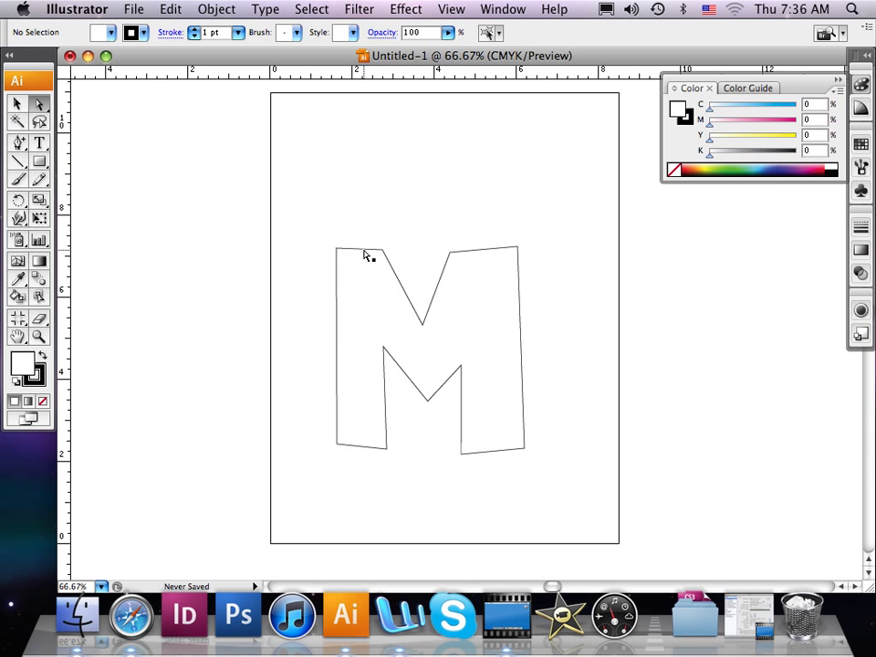
pyautogui.click(368, 250)
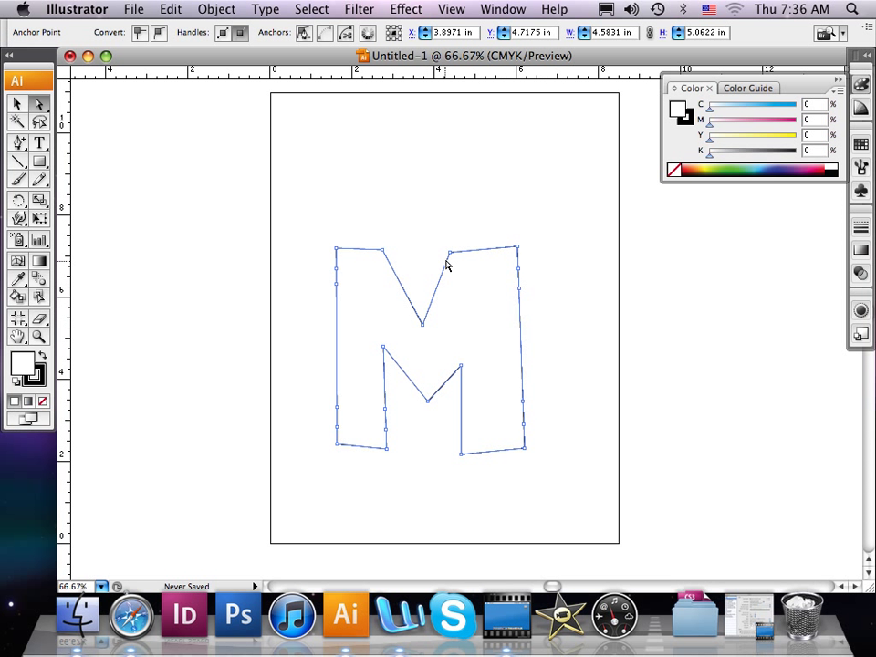
# Drag the added anchors inward to form serifs at both stems' tops and bottoms
pyautogui.click(518, 270)
pyautogui.moveTo(521, 293); pyautogui.dragTo(499, 273)
pyautogui.moveTo(525, 406); pyautogui.dragTo(506, 424)
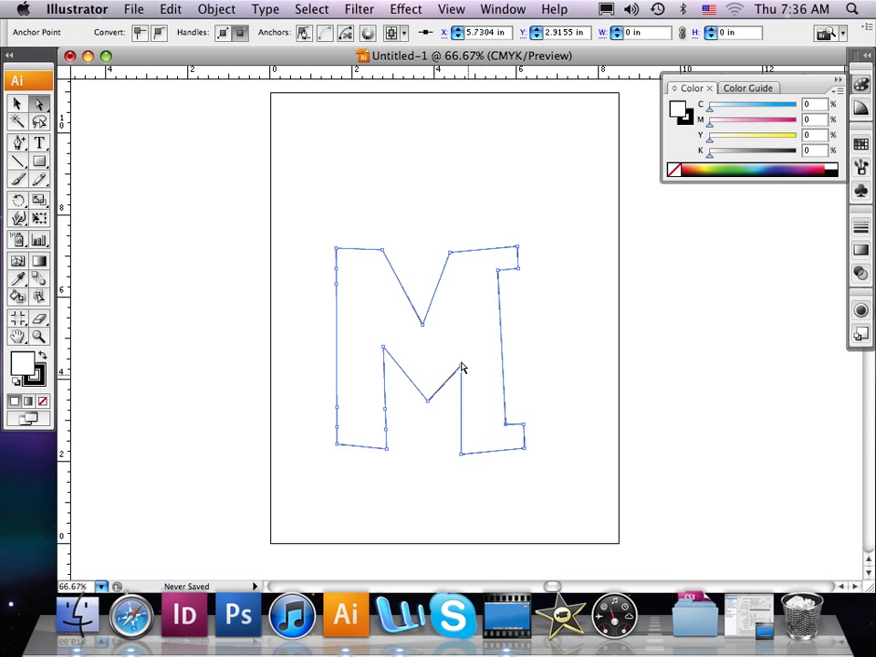
pyautogui.moveTo(338, 273)
pyautogui.mouseDown()
pyautogui.moveTo(343, 288)
pyautogui.moveTo(352, 274)
pyautogui.mouseUp()
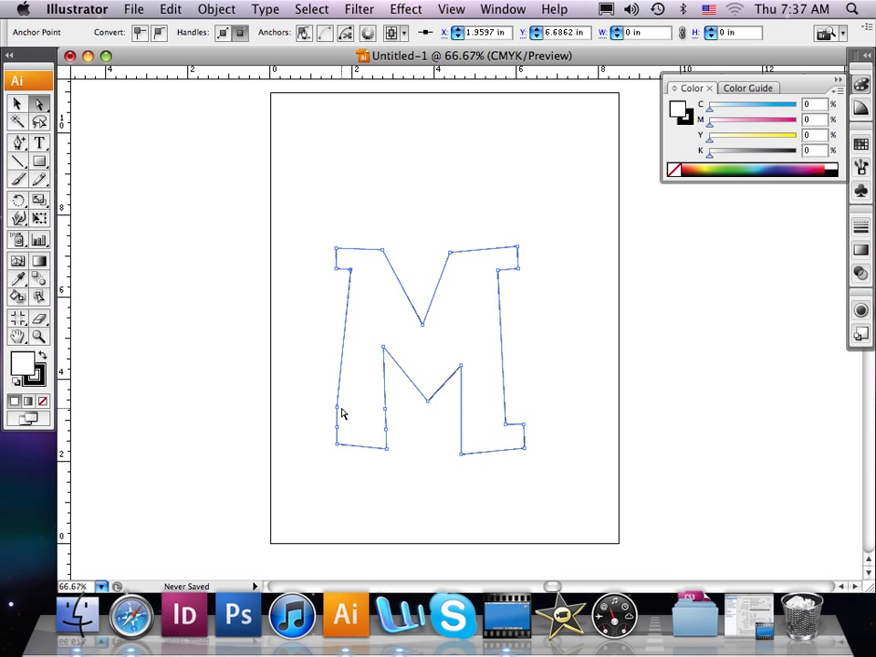
pyautogui.moveTo(337, 411); pyautogui.dragTo(375, 431)
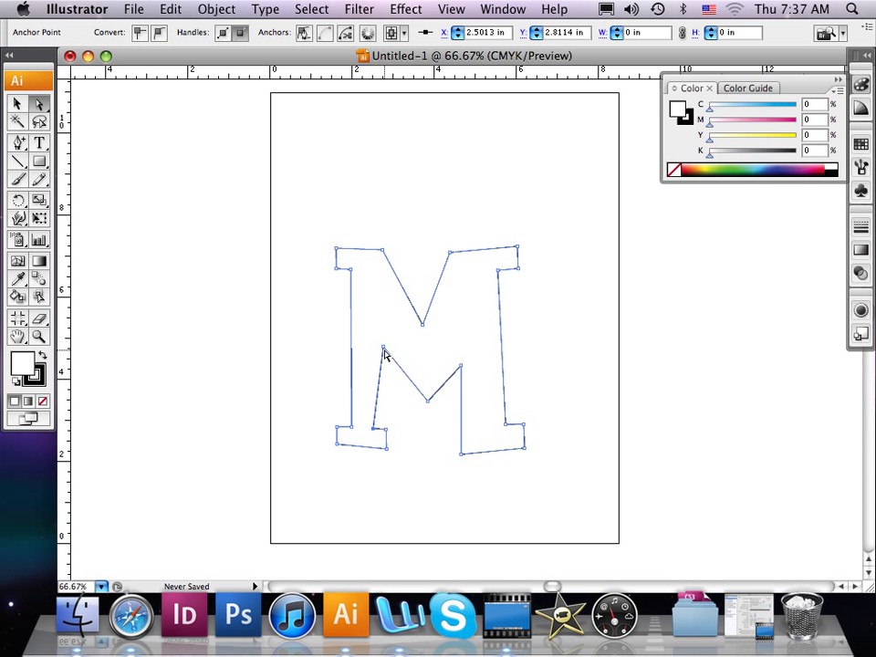
# Raise the inner left peak up and left, then select the whole M path
pyautogui.moveTo(385, 352); pyautogui.dragTo(373, 307)
pyautogui.press('super+a')
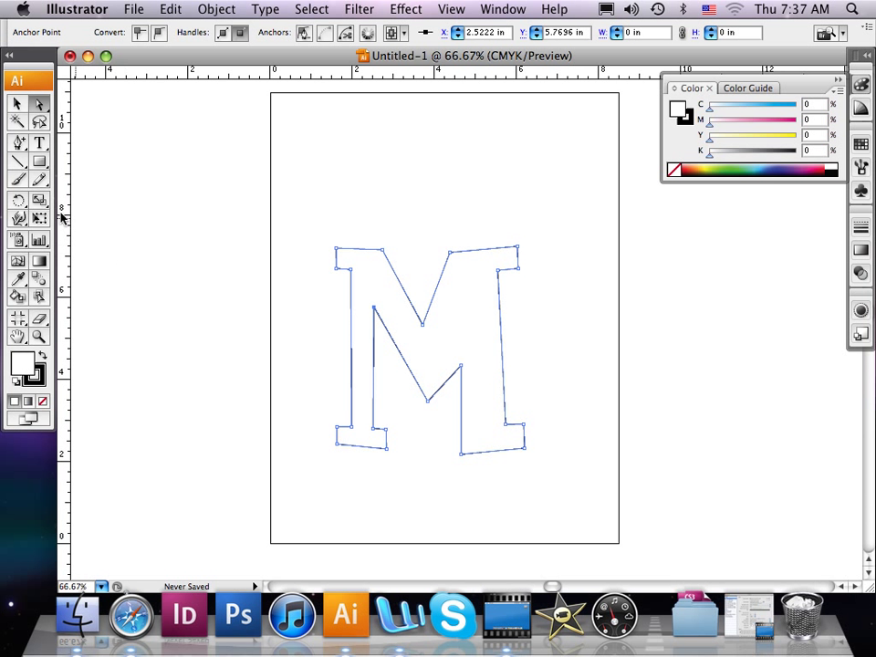
pyautogui.click(18, 146)
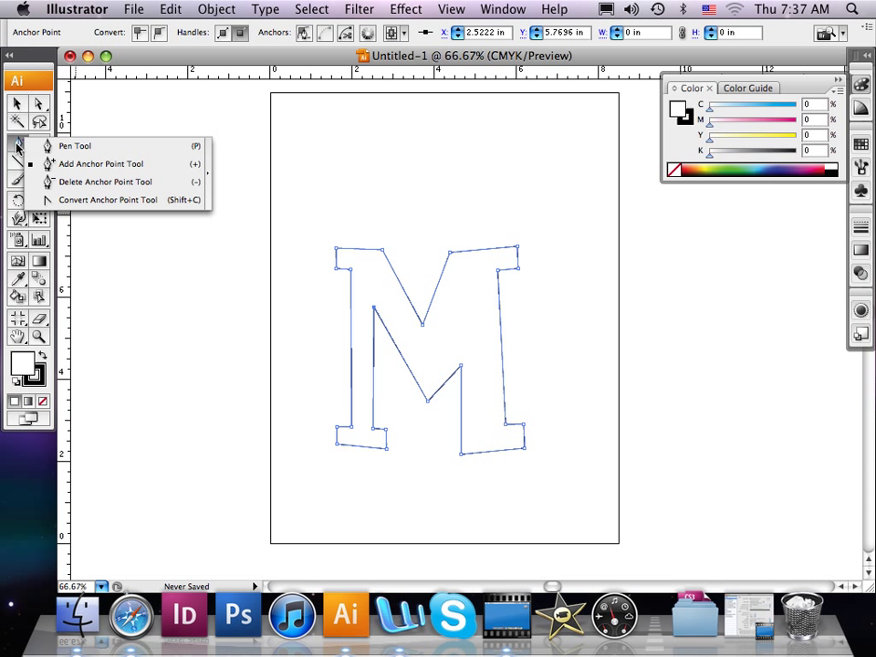
# Add two anchors low on the right stem's inner edge
pyautogui.click(96, 163)
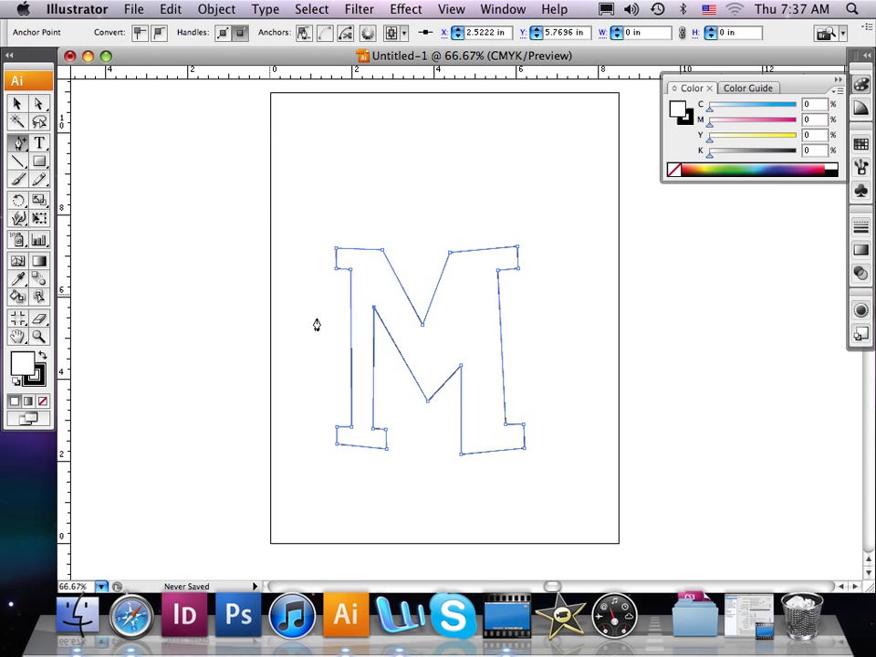
pyautogui.click(461, 423)
pyautogui.click(461, 407)
# Pull the right leg's inner foot corner outward and raise the inner right vertex upward
pyautogui.click(39, 103)
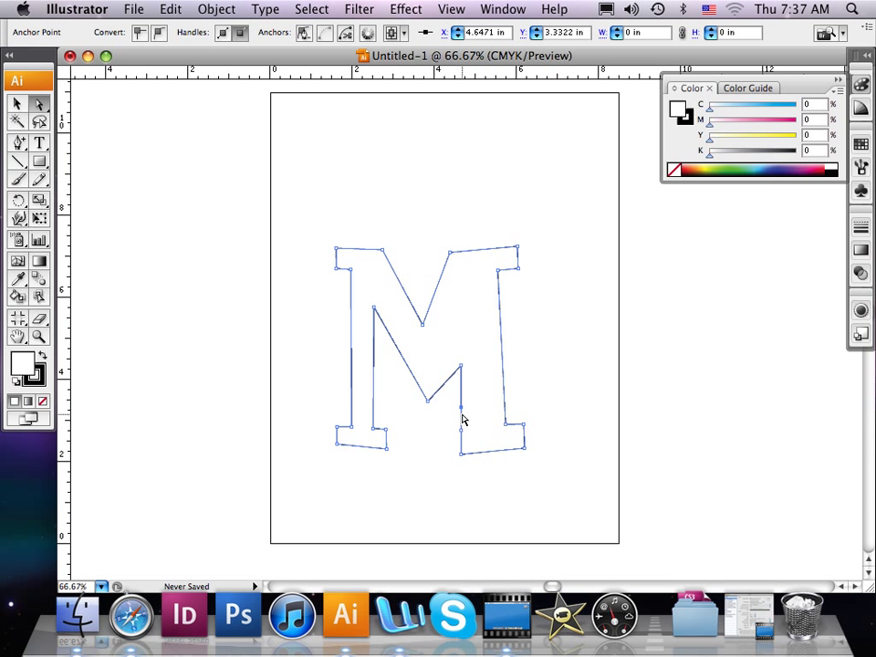
pyautogui.moveTo(461, 408); pyautogui.dragTo(484, 431)
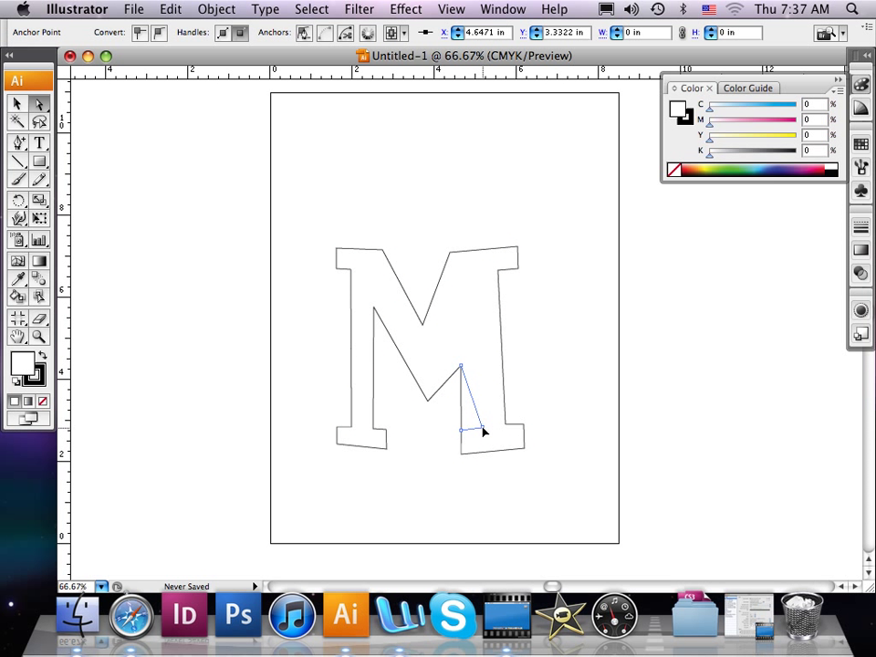
pyautogui.moveTo(462, 366); pyautogui.dragTo(473, 284)
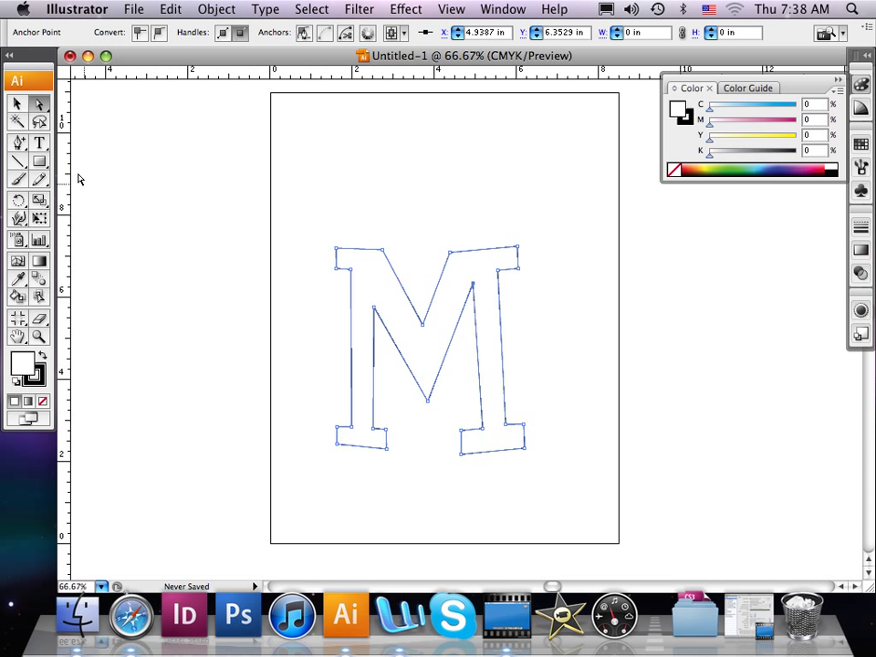
# Inspect the anchors around the M's lower-left corner and left foot
pyautogui.click(337, 446)
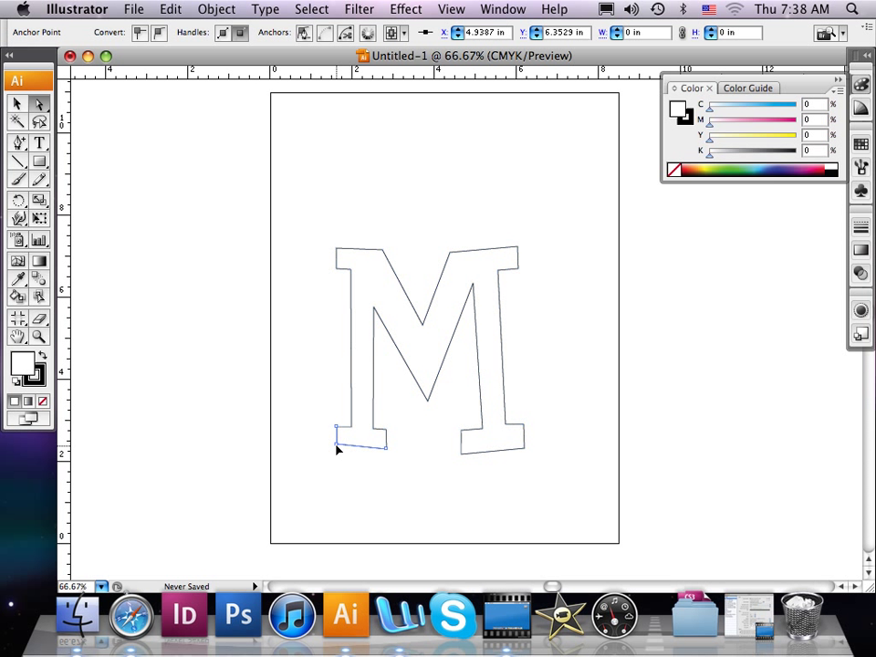
pyautogui.click(336, 444)
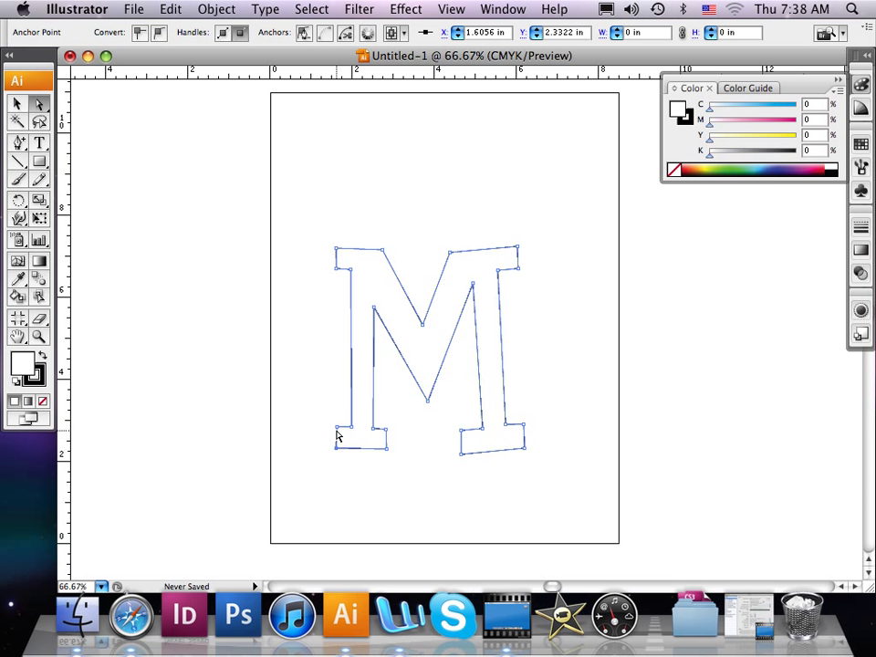
pyautogui.click(336, 430)
pyautogui.click(337, 436)
pyautogui.click(373, 432)
pyautogui.click(383, 430)
pyautogui.click(385, 435)
pyautogui.click(388, 447)
# Nudge the right foot's inner corner so its bottom edge runs level
pyautogui.click(462, 453)
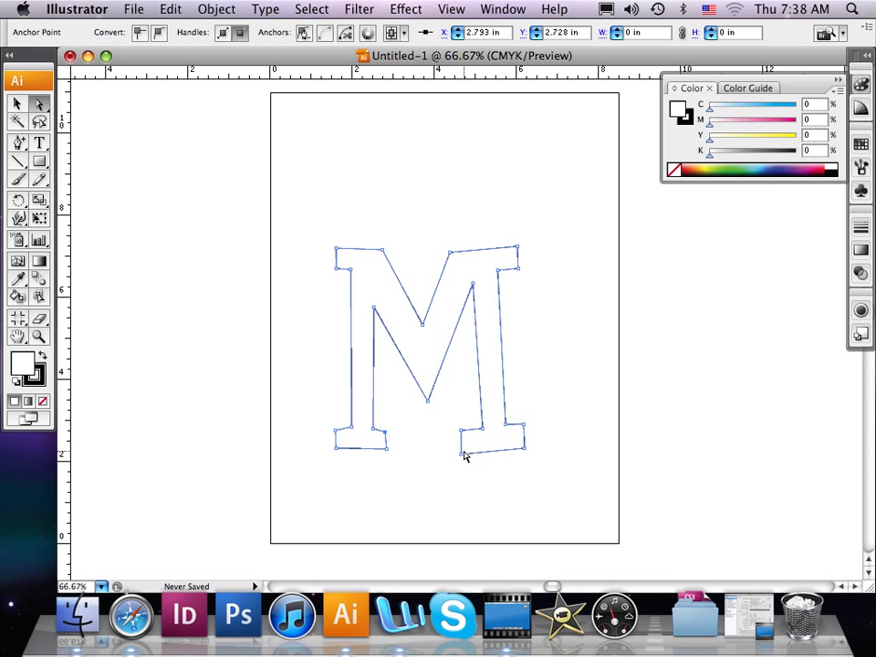
pyautogui.click(462, 454)
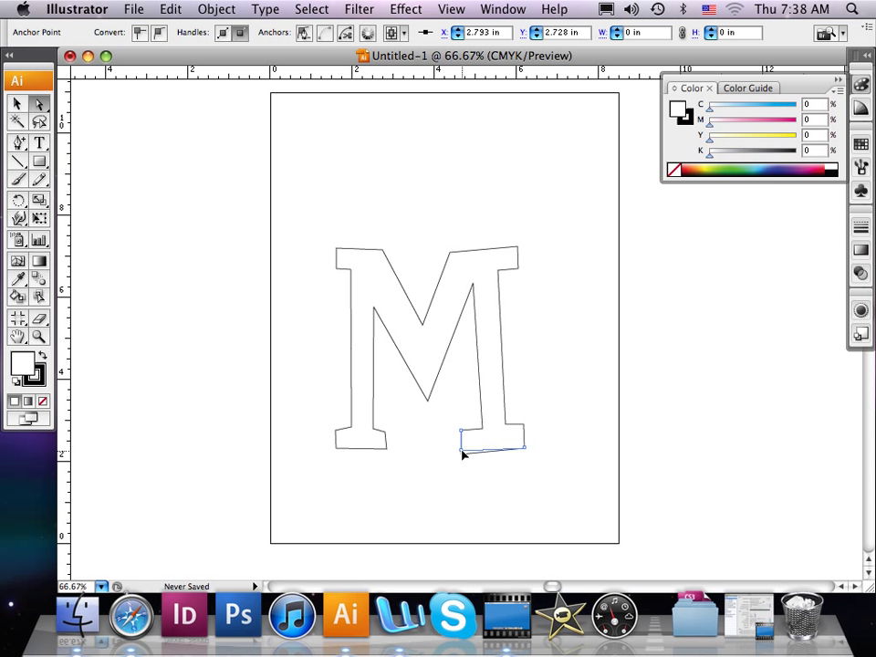
pyautogui.click(464, 452)
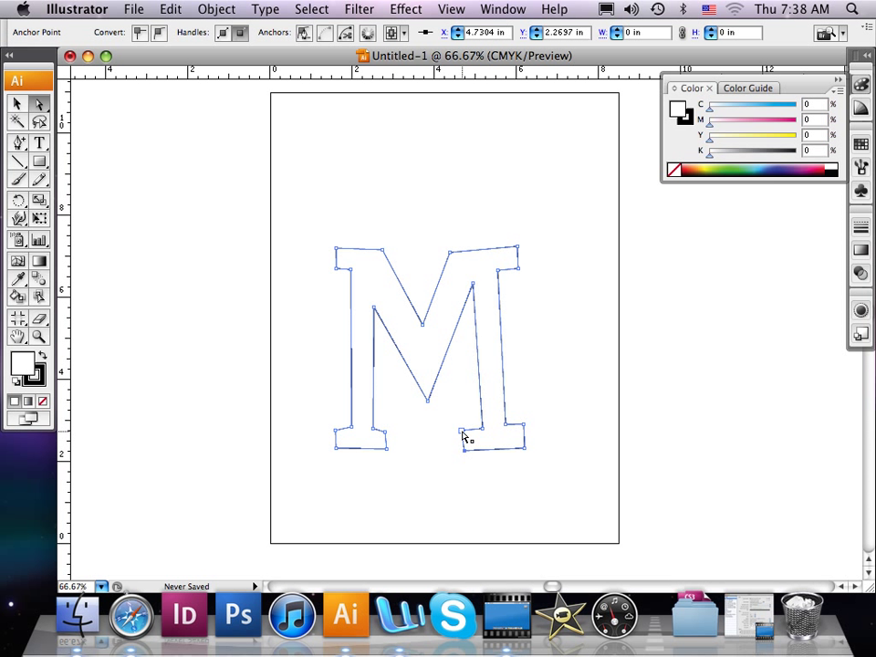
pyautogui.click(464, 436)
pyautogui.moveTo(467, 431); pyautogui.dragTo(463, 426)
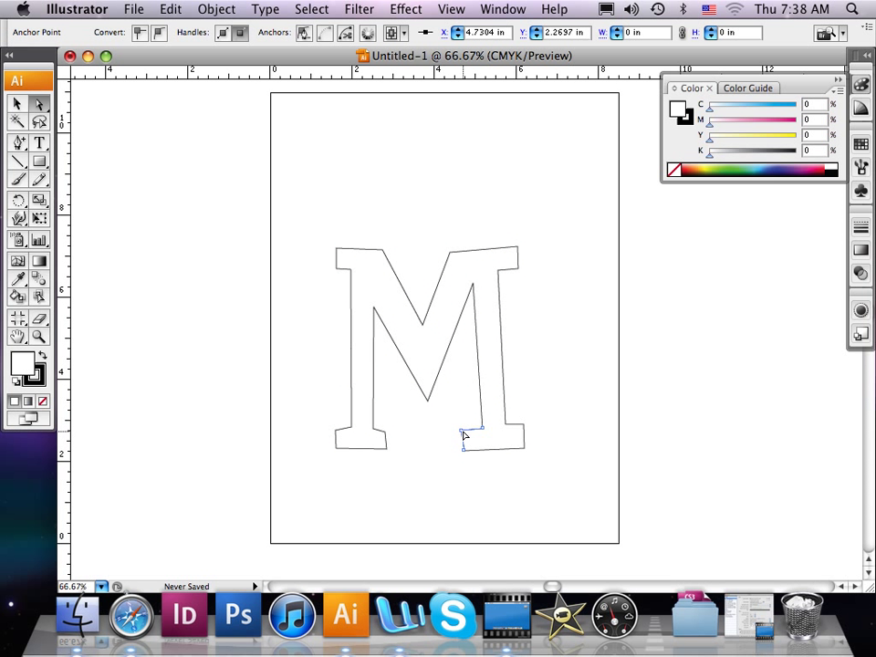
# Check the right foot serif's outer, bottom-right and upper corner anchors
pyautogui.click(478, 436)
pyautogui.click(483, 428)
pyautogui.click(504, 426)
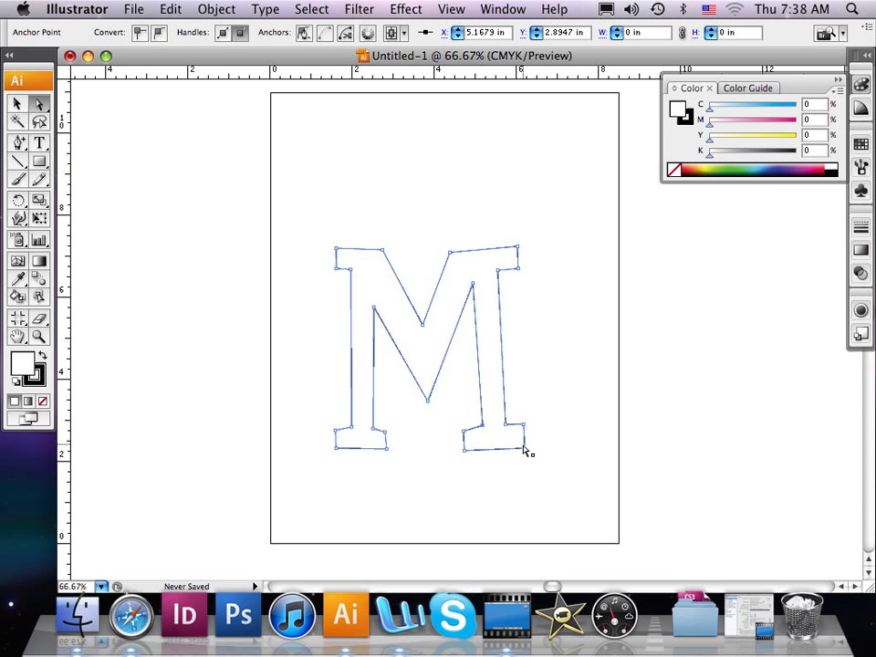
pyautogui.click(526, 450)
pyautogui.click(526, 453)
pyautogui.click(526, 445)
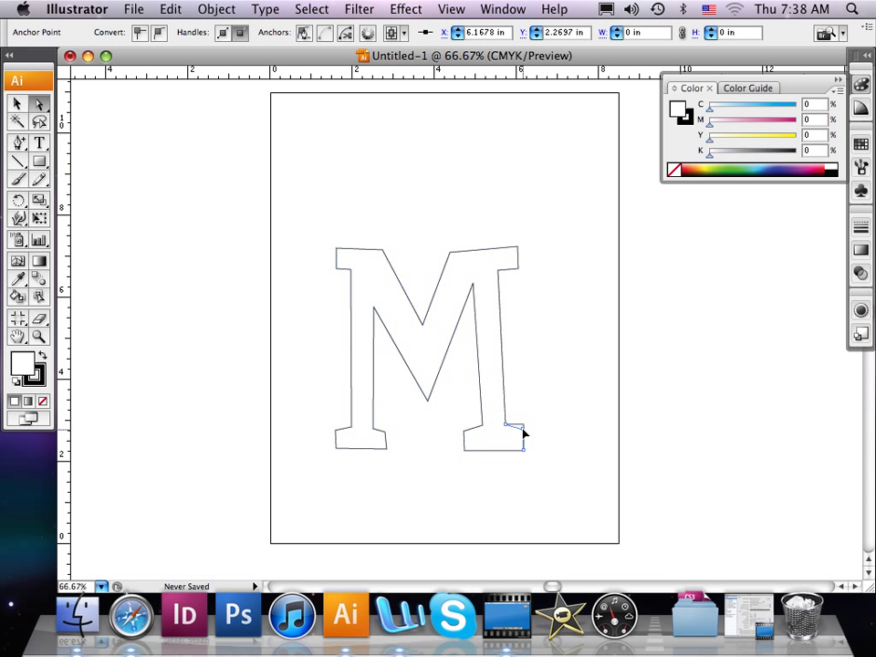
pyautogui.click(520, 432)
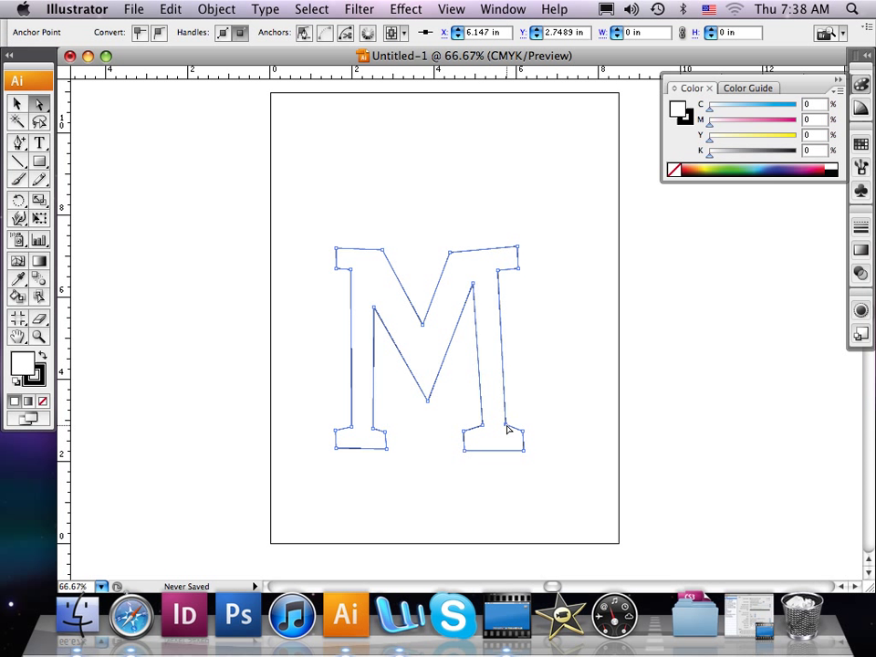
pyautogui.click(508, 426)
# Select anchors at the right arm's inner peak and the left stem's top
pyautogui.click(503, 276)
pyautogui.click(480, 285)
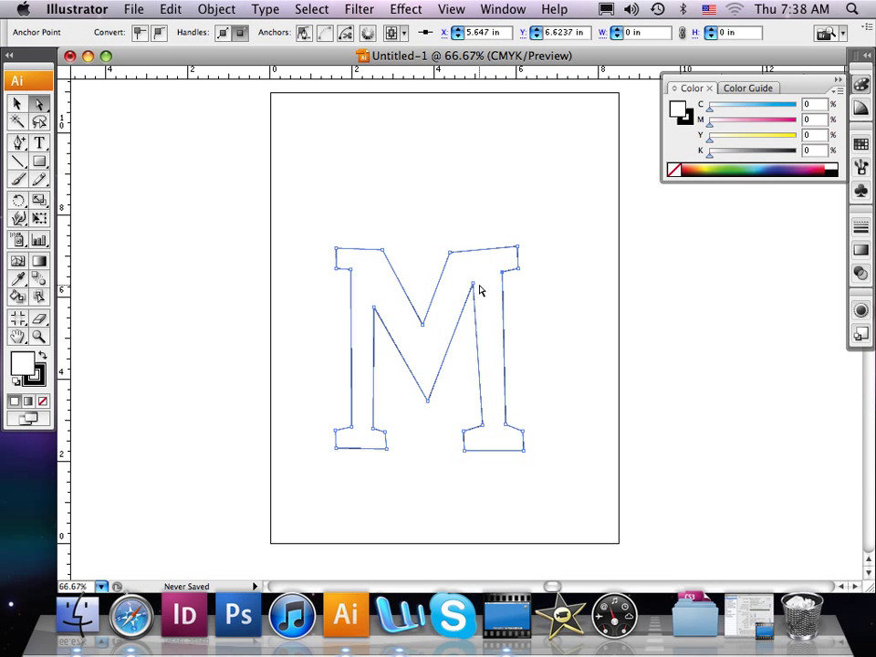
pyautogui.click(508, 276)
pyautogui.click(353, 275)
pyautogui.click(355, 275)
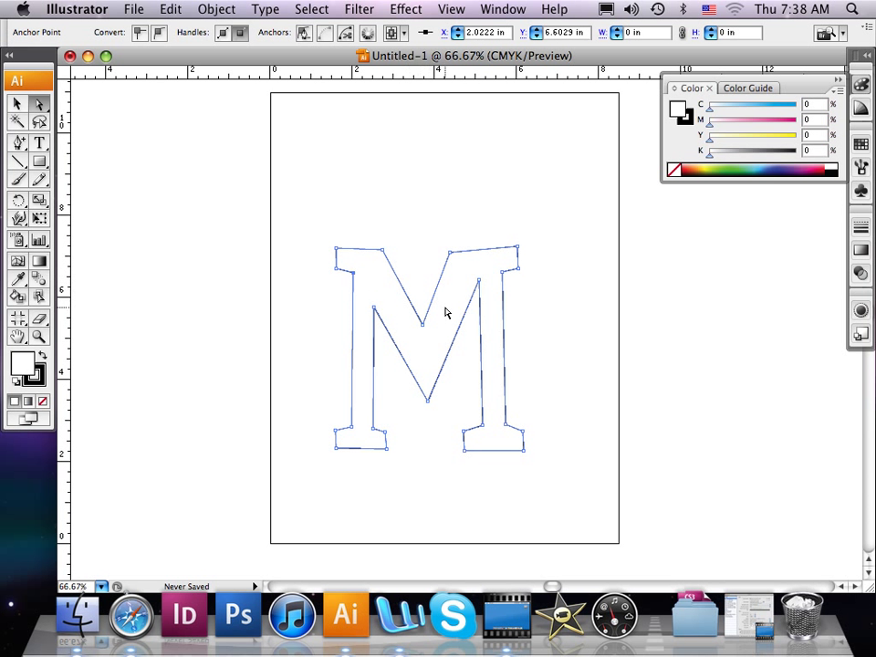
# Adjust the M's top-middle and top-right anchors, then deselect the outline
pyautogui.click(451, 252)
pyautogui.click(454, 254)
pyautogui.click(518, 251)
pyautogui.click(483, 298)
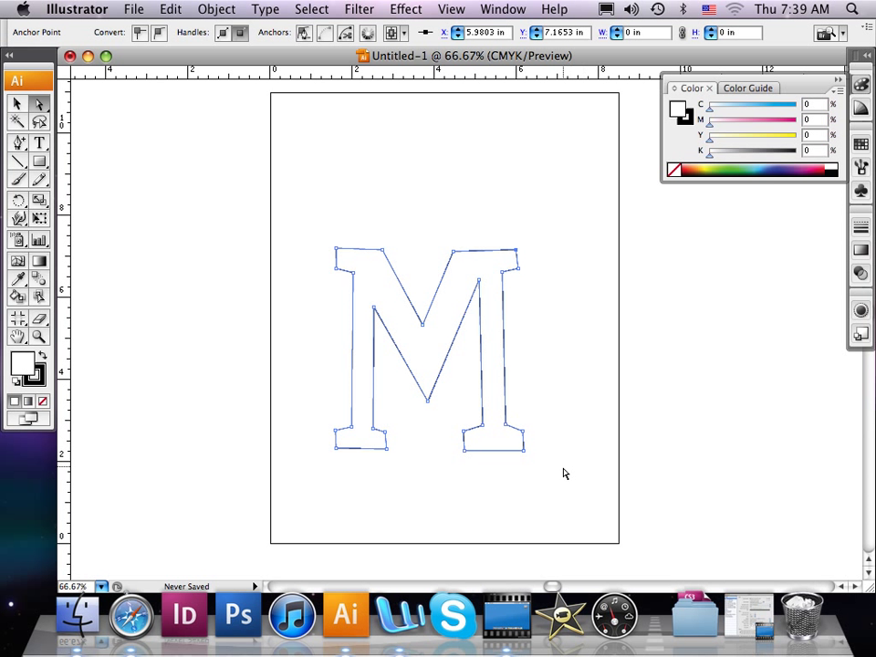
pyautogui.click(548, 489)
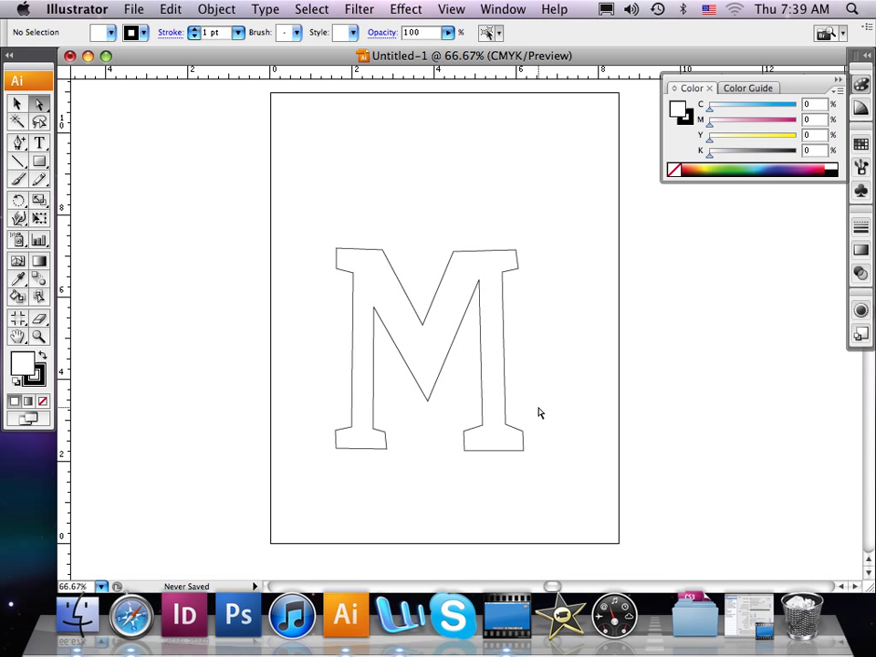
# Select the whole M with the Selection tool, nudging it and marquee-selecting it
pyautogui.click(39, 103)
pyautogui.click(24, 104)
pyautogui.click(374, 252)
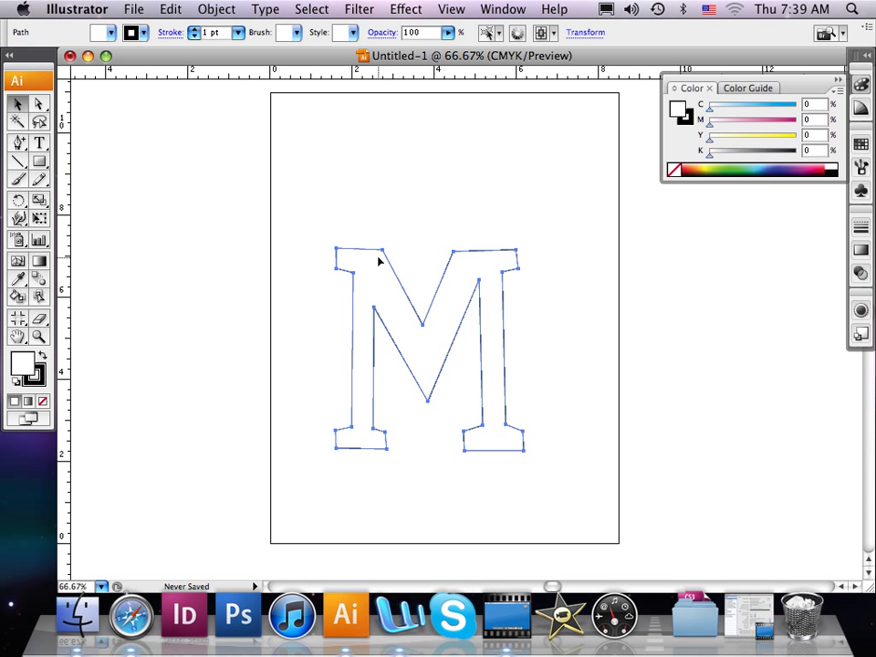
pyautogui.moveTo(384, 256)
pyautogui.mouseDown()
pyautogui.moveTo(416, 198)
pyautogui.moveTo(380, 252)
pyautogui.moveTo(408, 262)
pyautogui.moveTo(395, 243)
pyautogui.moveTo(383, 250)
pyautogui.mouseUp()
pyautogui.click(315, 287)
pyautogui.moveTo(247, 207); pyautogui.dragTo(528, 466)
pyautogui.moveTo(247, 197); pyautogui.dragTo(438, 381)
# With Direct Selection, click the M's top edge to expose all its anchor points
pyautogui.click(41, 108)
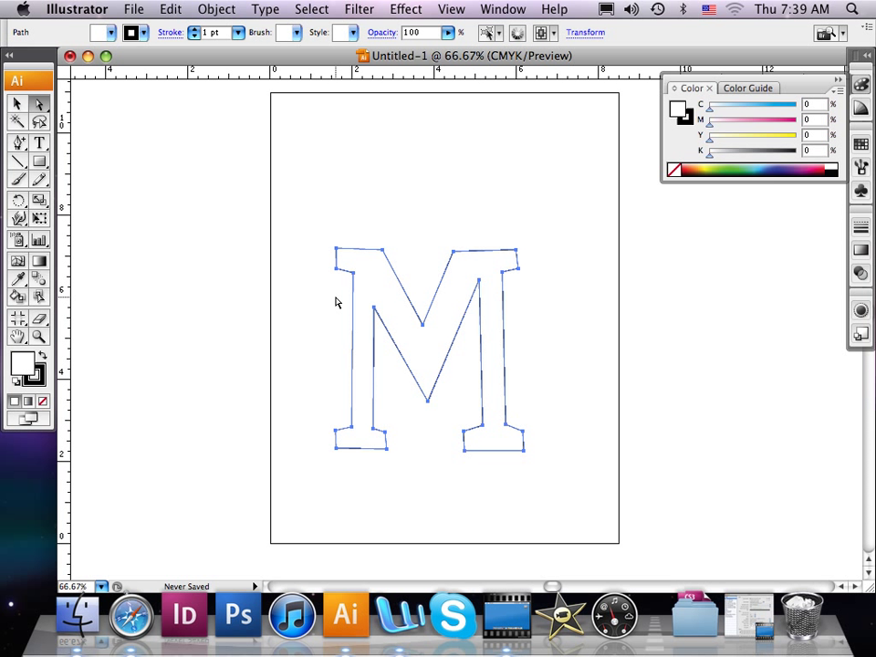
pyautogui.moveTo(387, 256)
pyautogui.mouseDown()
pyautogui.moveTo(381, 253)
pyautogui.moveTo(395, 244)
pyautogui.moveTo(387, 255)
pyautogui.mouseUp()
pyautogui.click(411, 252)
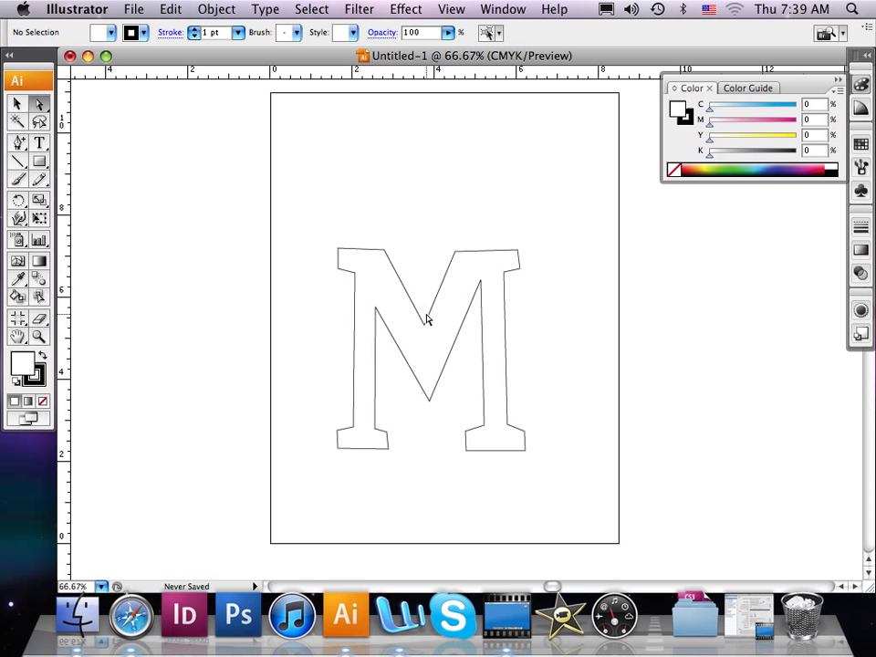
pyautogui.click(368, 254)
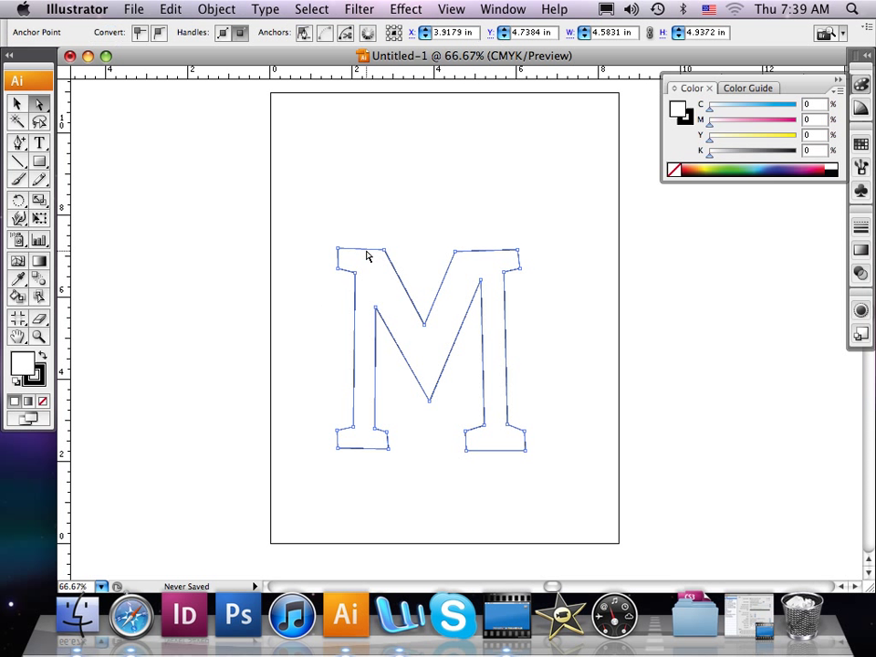
pyautogui.moveTo(389, 255)
pyautogui.mouseDown()
pyautogui.moveTo(414, 205)
pyautogui.moveTo(387, 255)
pyautogui.mouseUp()
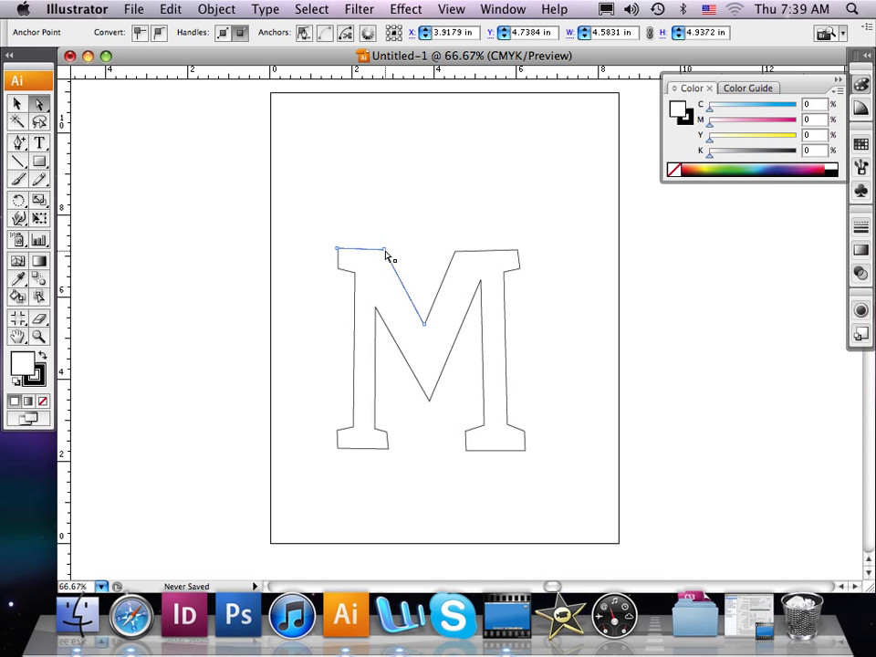
# Straighten the M's left outer edge and slant the right leg's inner stroke to the foot
pyautogui.click(16, 143)
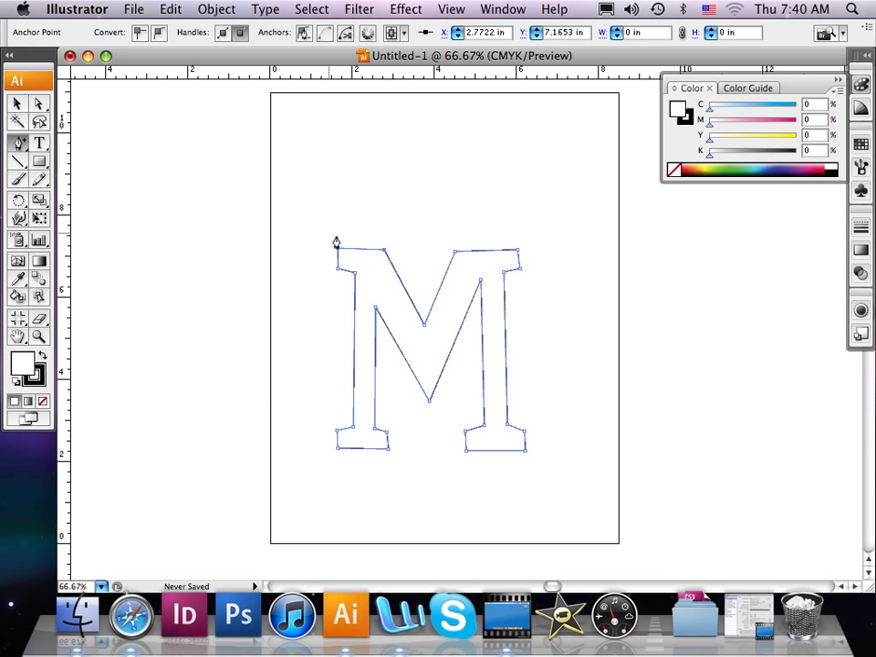
pyautogui.click(21, 145)
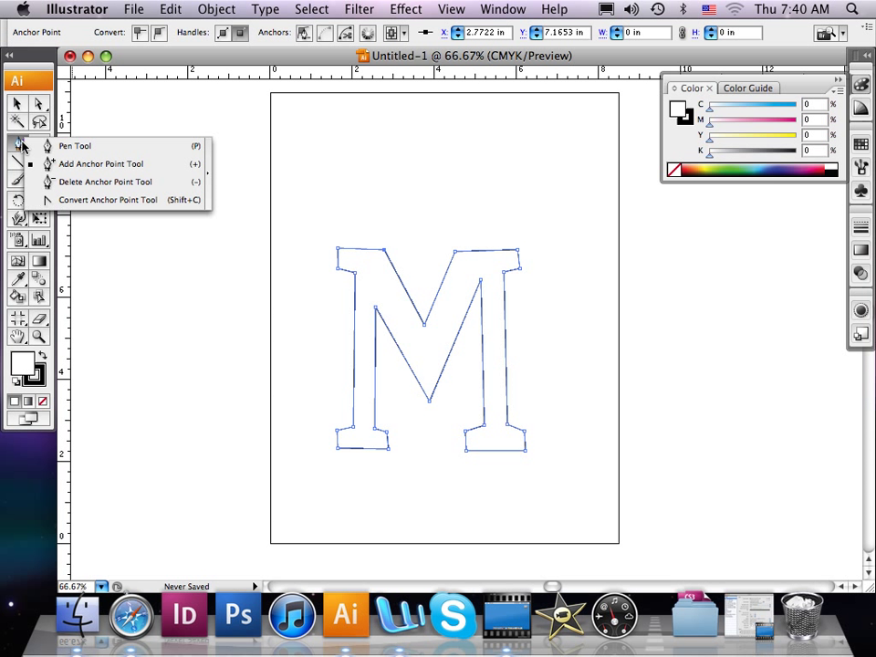
pyautogui.click(78, 165)
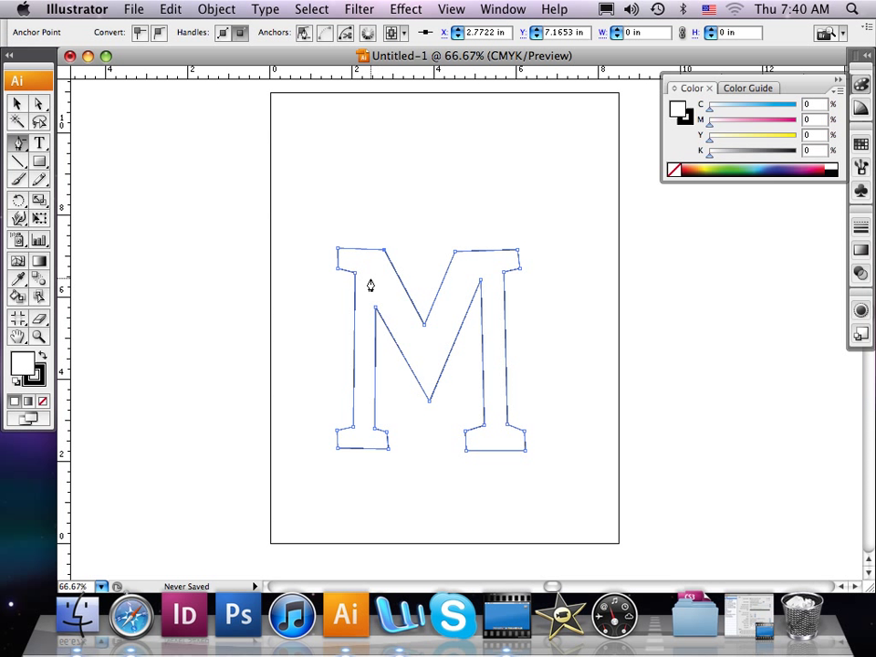
pyautogui.click(355, 280)
pyautogui.click(359, 446)
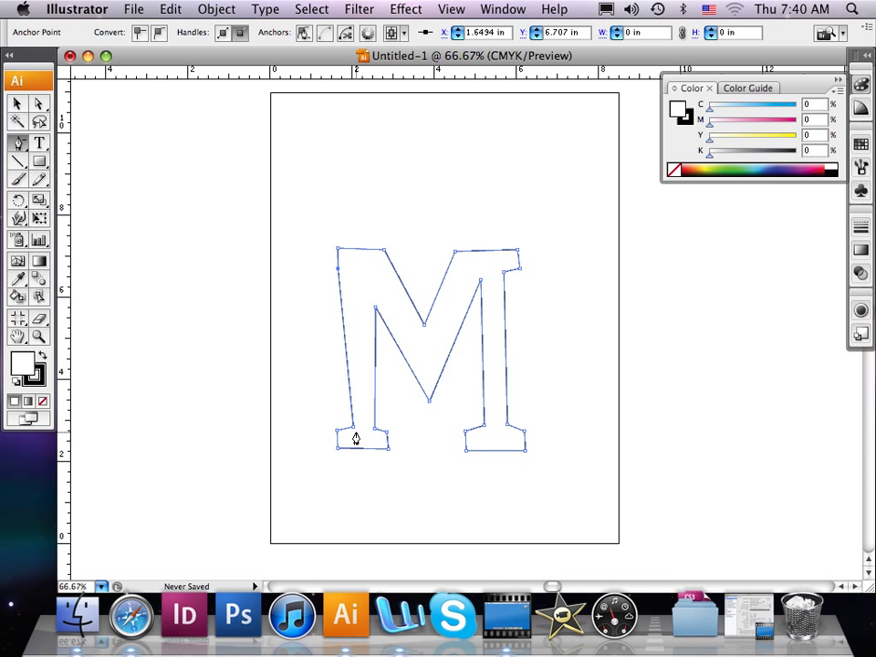
pyautogui.moveTo(355, 436)
pyautogui.mouseDown()
pyautogui.moveTo(338, 438)
pyautogui.moveTo(337, 428)
pyautogui.moveTo(387, 431)
pyautogui.mouseUp()
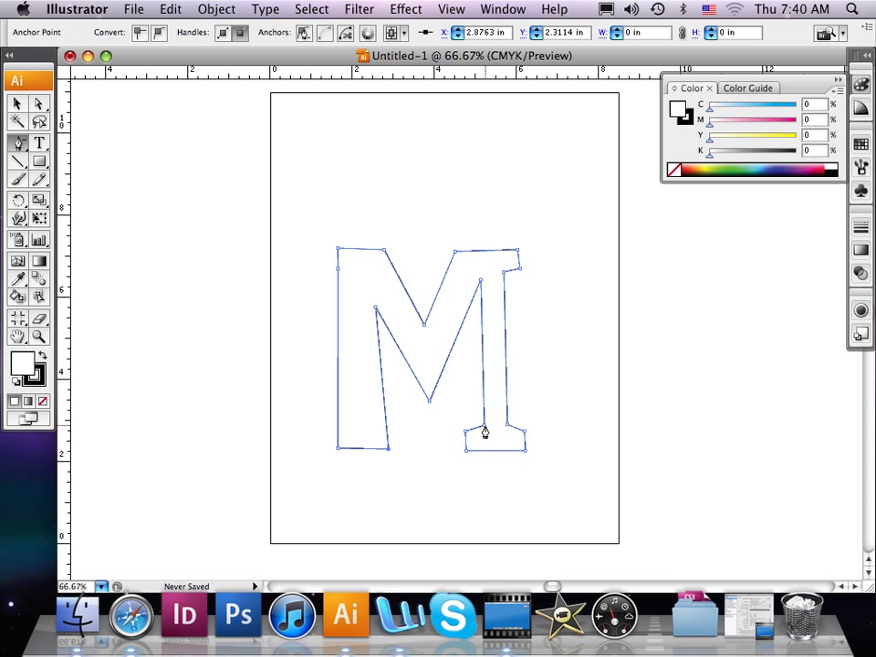
pyautogui.moveTo(483, 428); pyautogui.dragTo(468, 435)
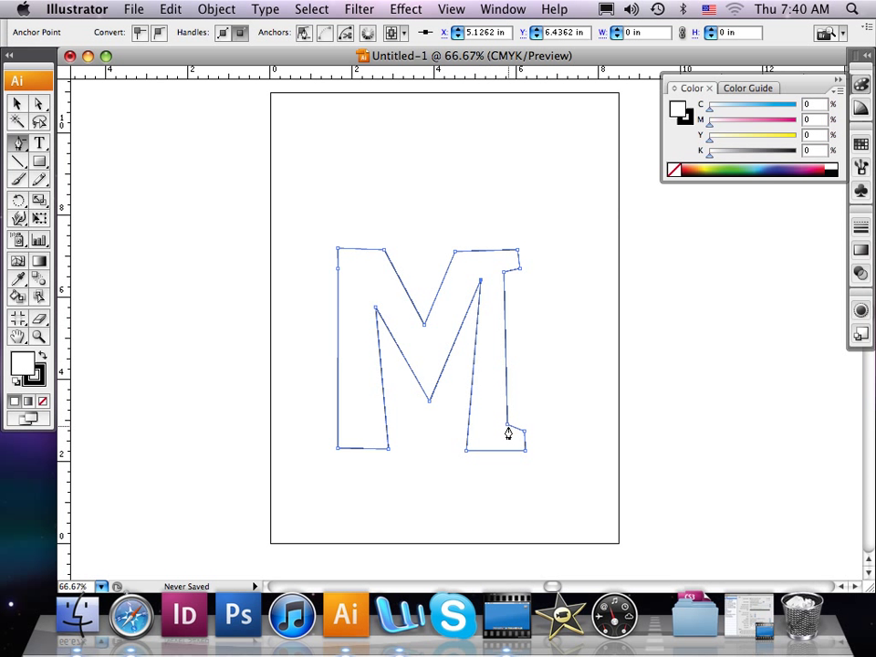
# Delete the serif notch anchors at the right foot, top-right corner and left edge
pyautogui.click(508, 427)
pyautogui.click(525, 430)
pyautogui.click(504, 274)
pyautogui.click(518, 272)
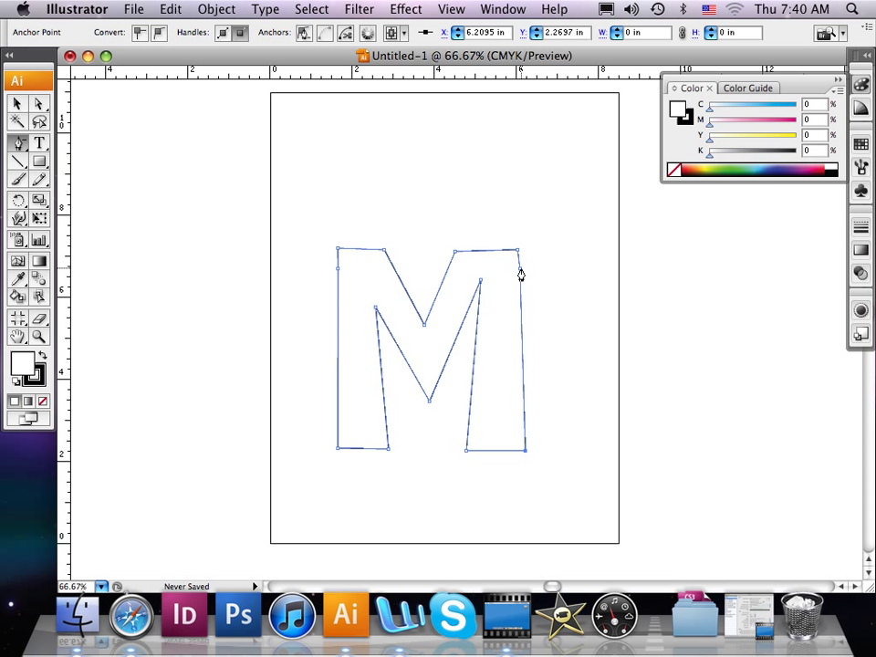
pyautogui.click(339, 274)
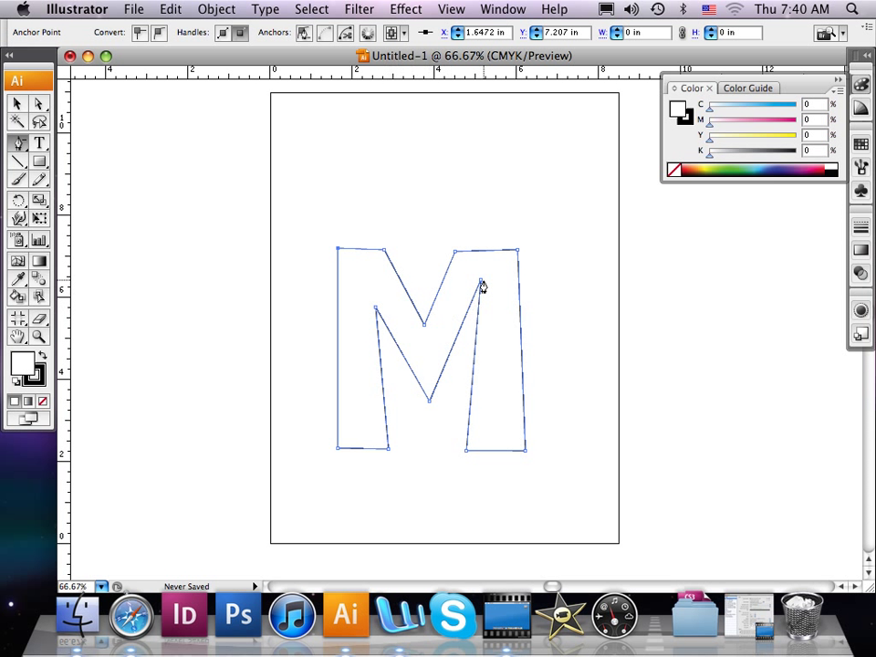